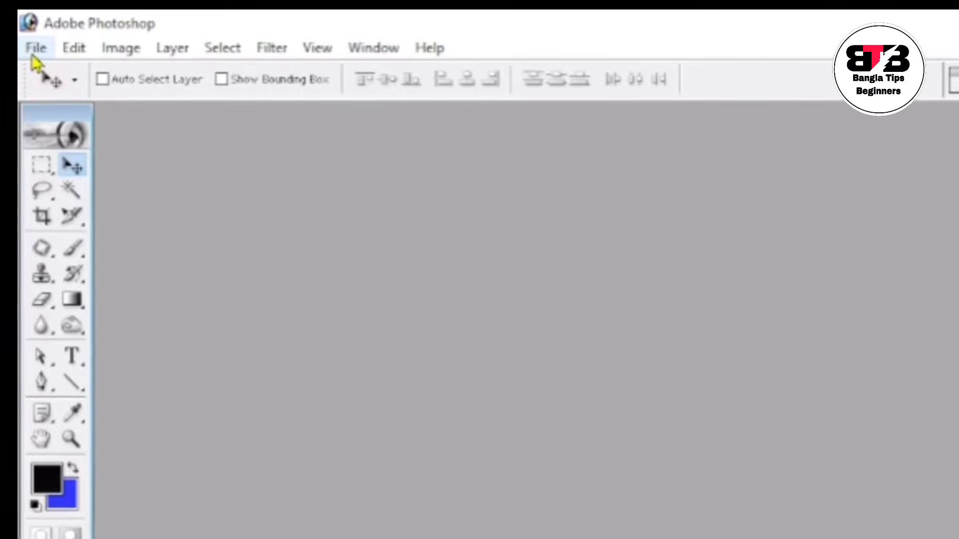
# - Import the scans from the EPSON L3210 Series scanner and close Epson Scan 2
pyautogui.click(30, 53)
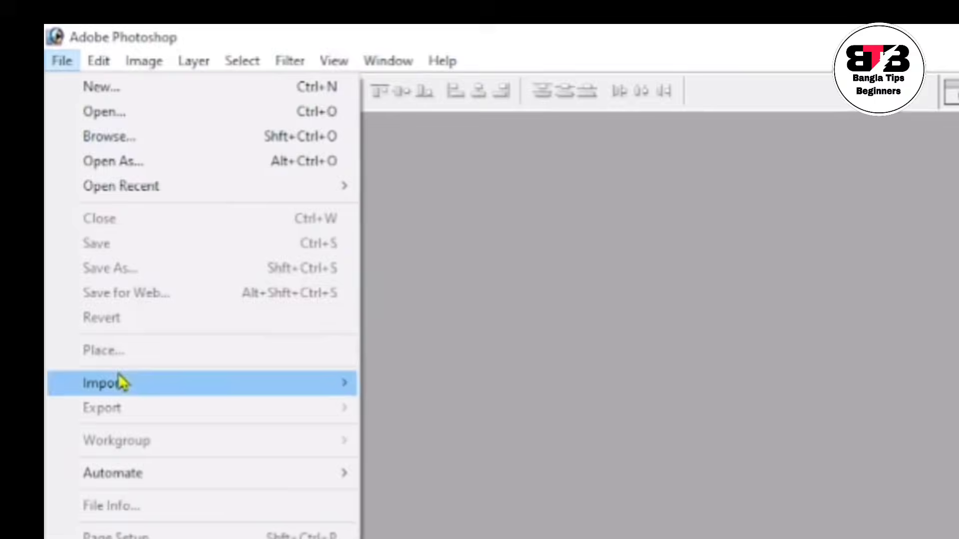
pyautogui.moveTo(119, 383)
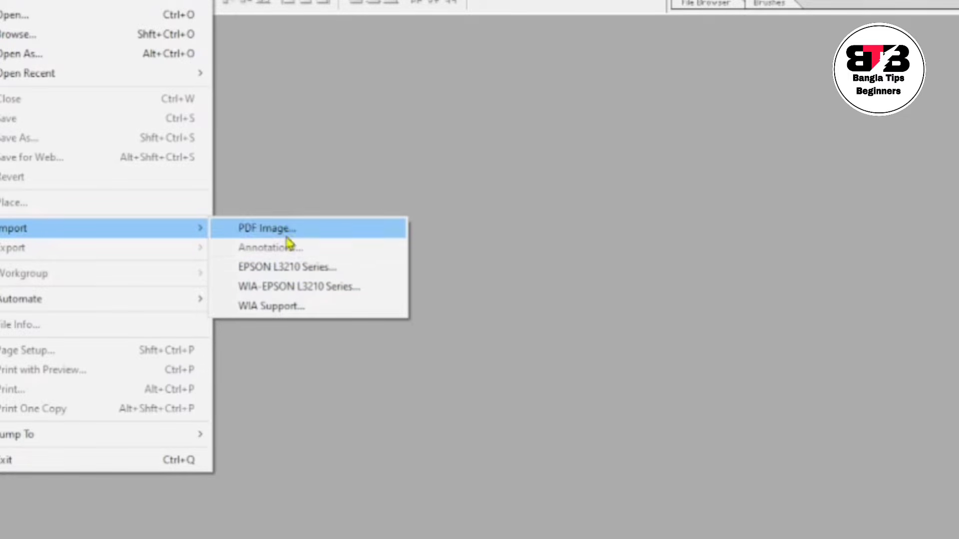
pyautogui.click(287, 269)
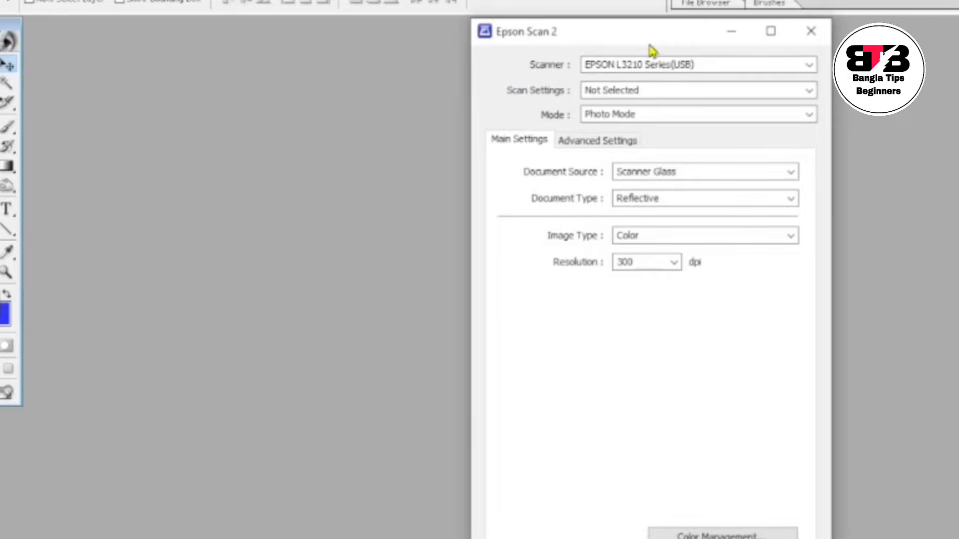
pyautogui.moveTo(669, 32); pyautogui.dragTo(487, 1)
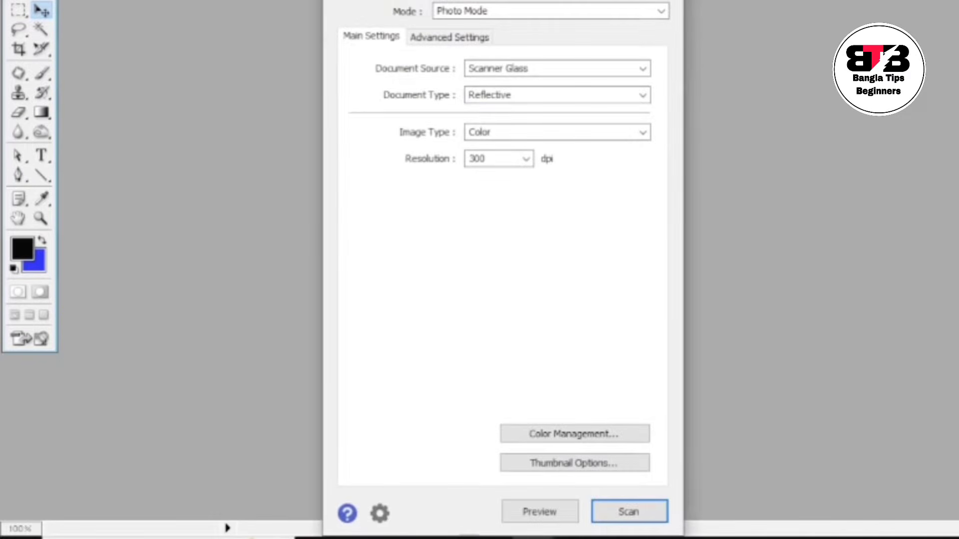
pyautogui.click(635, 517)
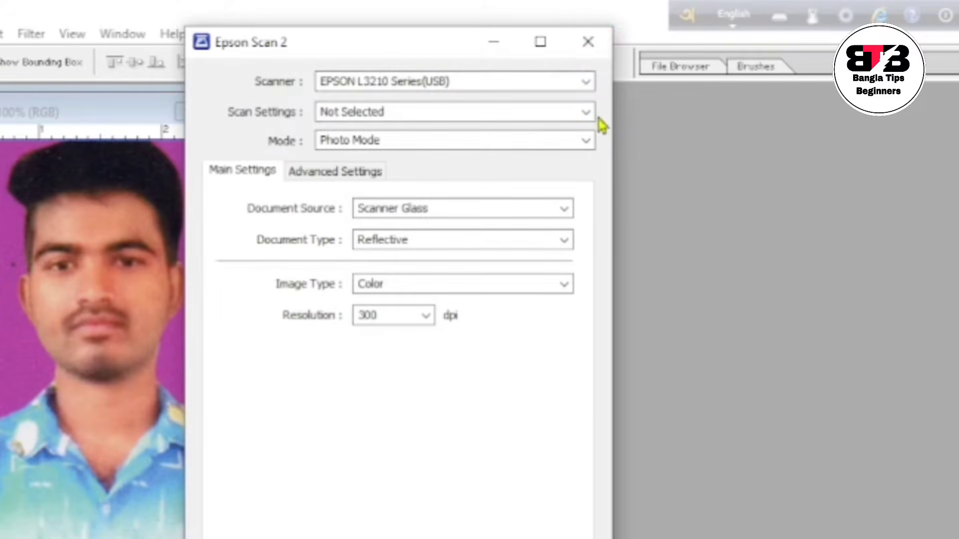
pyautogui.click(589, 47)
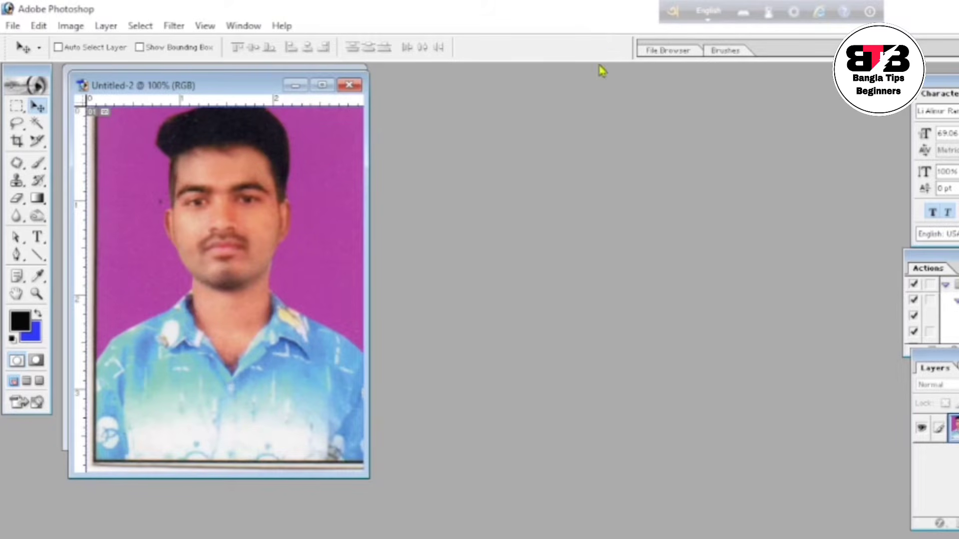
# - Arrange the two scanned photo windows side by side so neither covers the other
pyautogui.moveTo(235, 89); pyautogui.dragTo(520, 93)
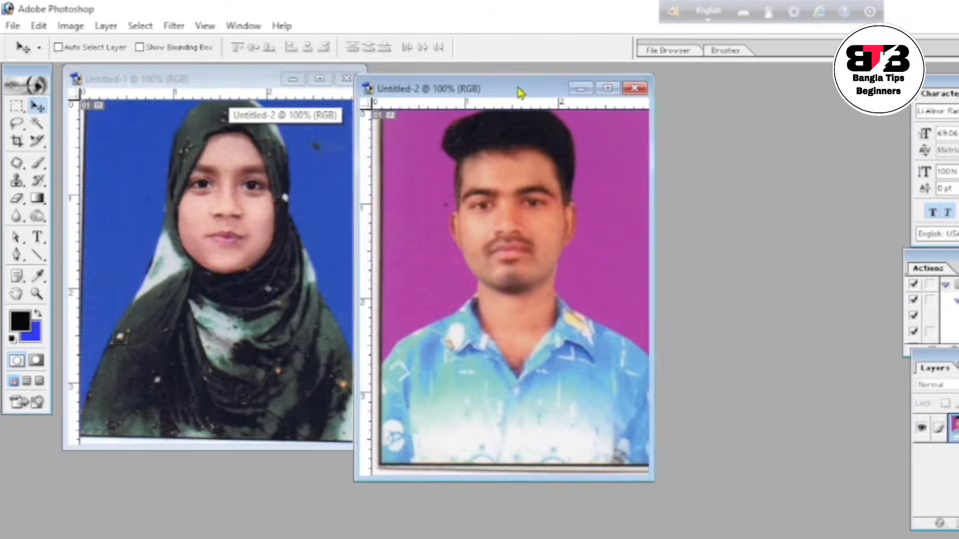
pyautogui.click(230, 80)
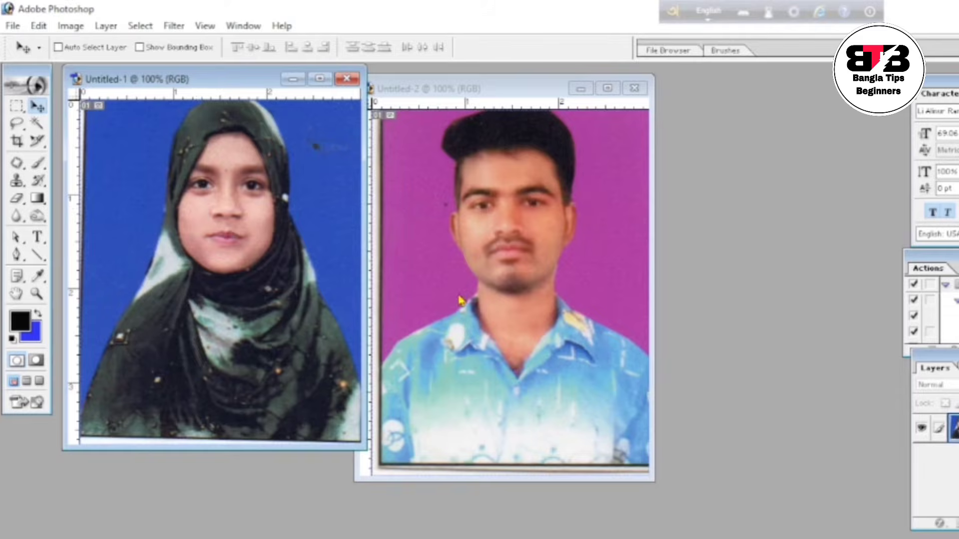
pyautogui.click(519, 93)
pyautogui.moveTo(518, 92); pyautogui.dragTo(577, 107)
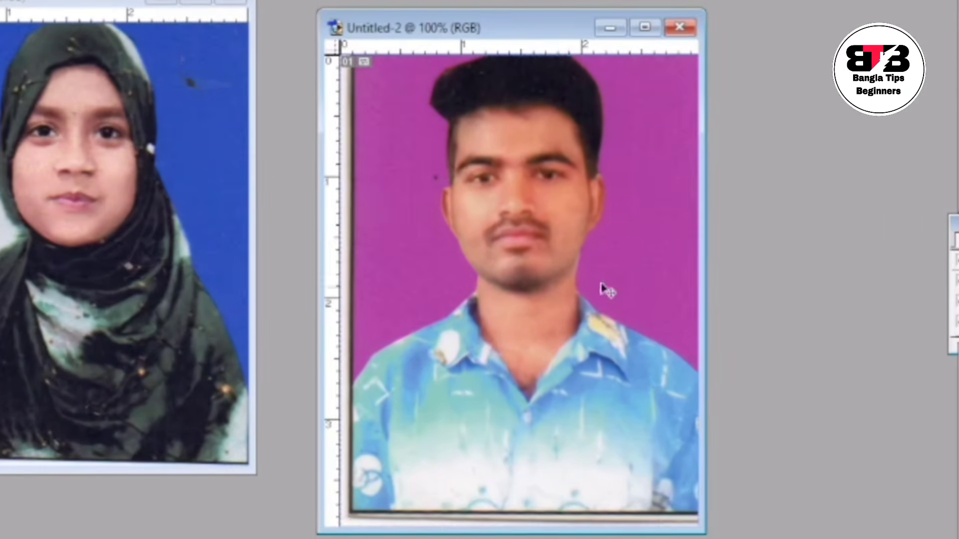
# - Crop the man's photo in Untitled-2 in two passes to remove the white and dark scan borders
pyautogui.click(640, 32)
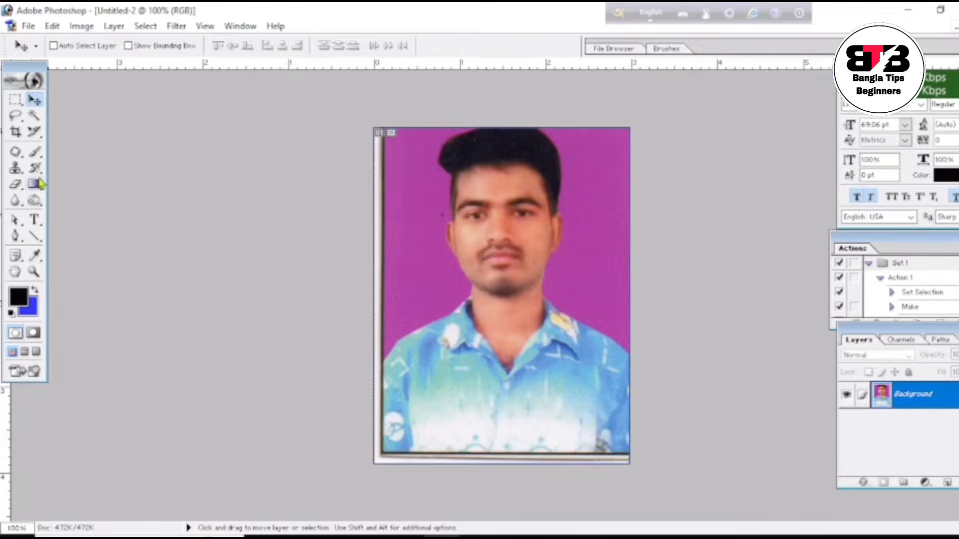
pyautogui.click(15, 135)
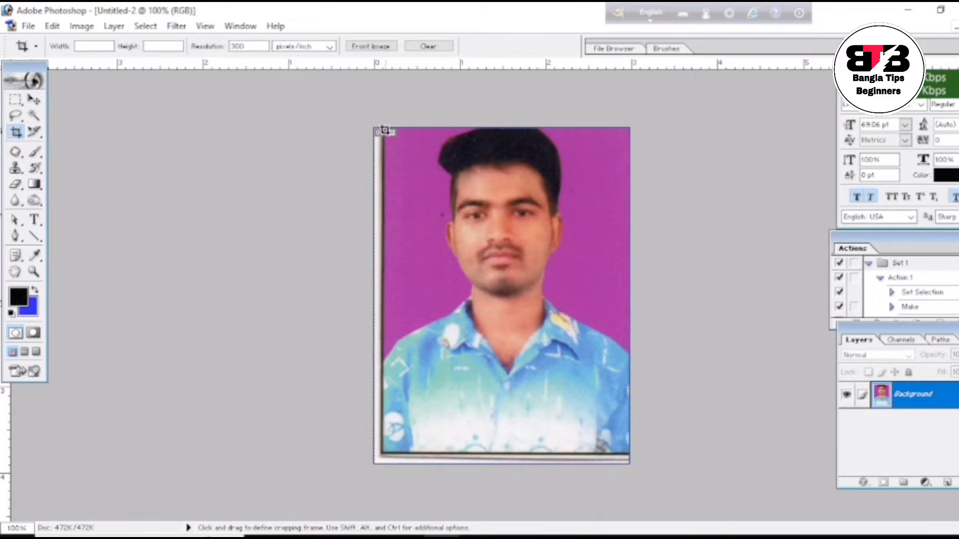
pyautogui.moveTo(381, 128)
pyautogui.mouseDown()
pyautogui.moveTo(550, 291)
pyautogui.moveTo(614, 400)
pyautogui.moveTo(630, 455)
pyautogui.mouseUp()
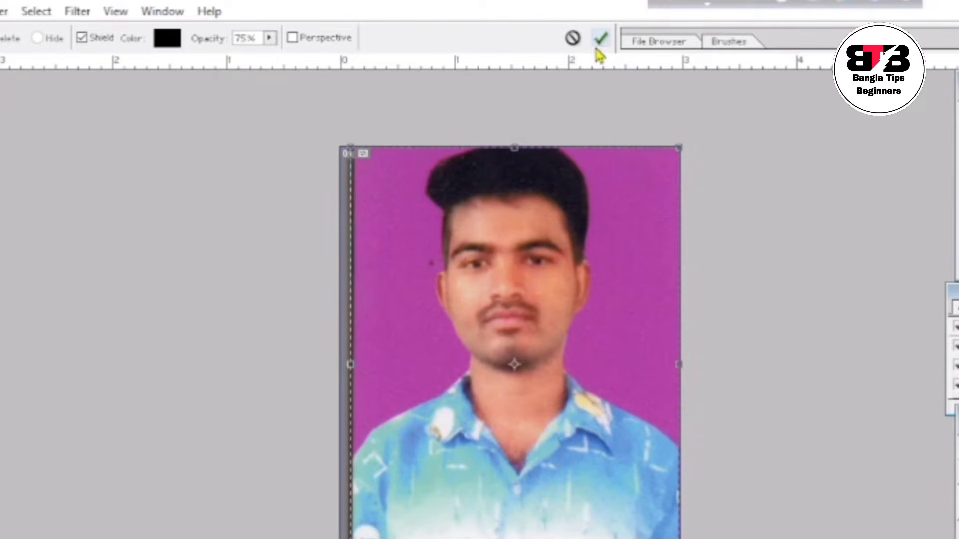
pyautogui.click(601, 41)
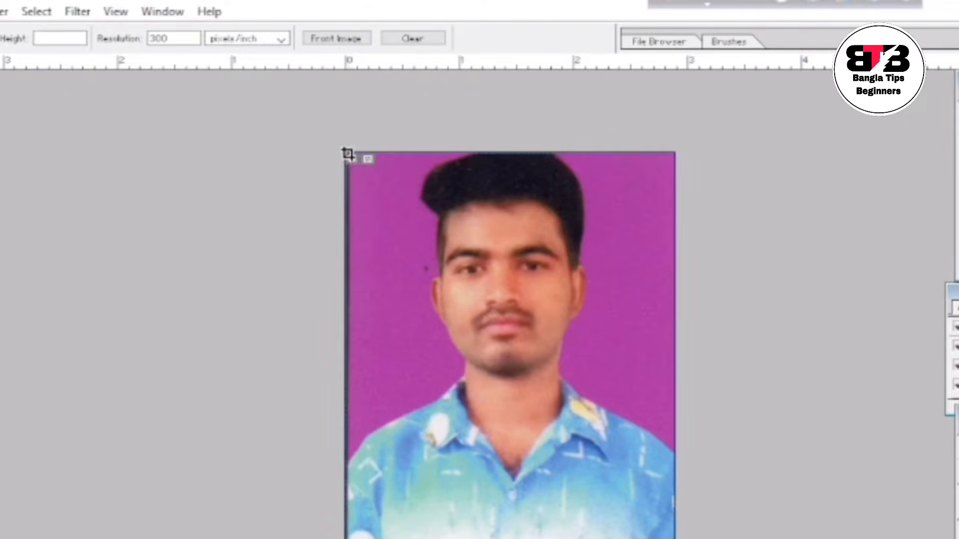
pyautogui.moveTo(348, 154); pyautogui.dragTo(672, 538)
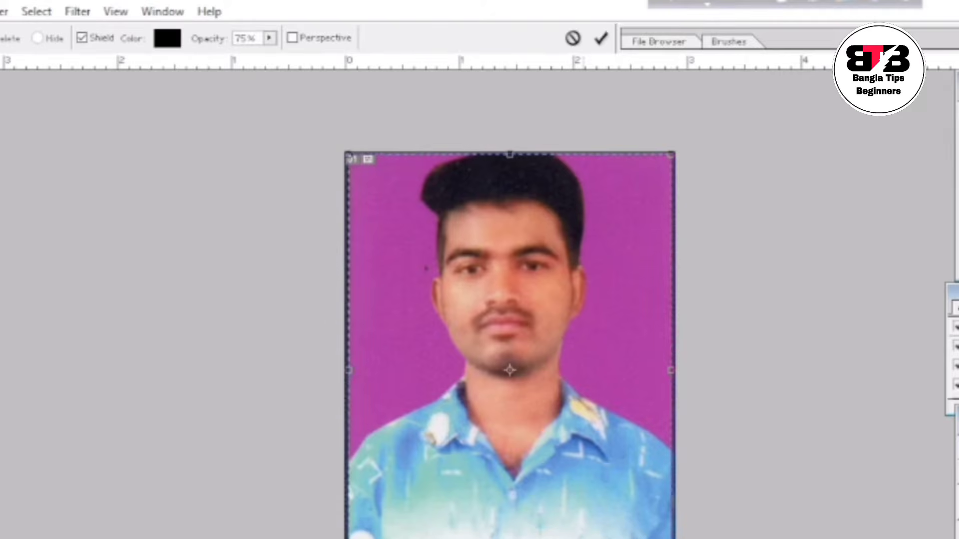
pyautogui.click(601, 41)
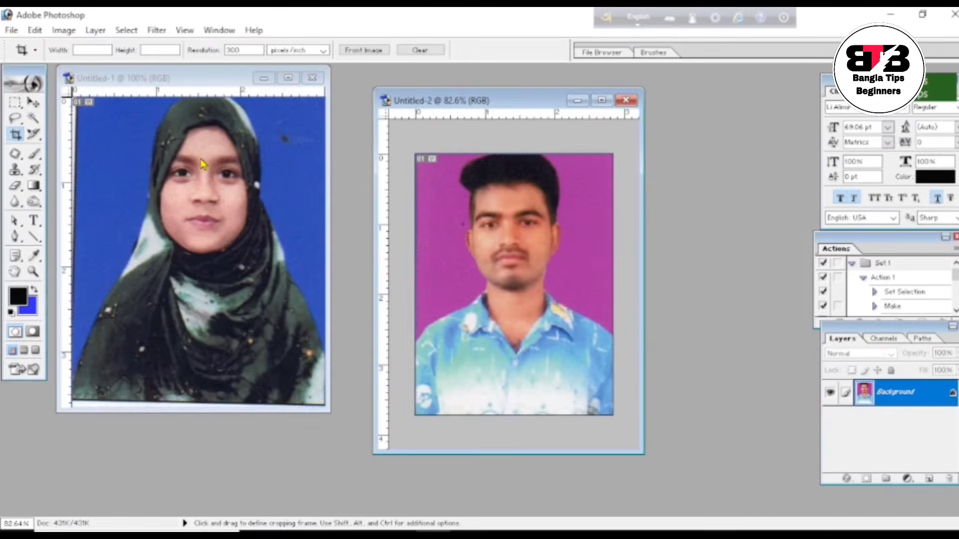
# - Crop the photo with the blue background in Untitled-1 to remove its scan borders
pyautogui.click(202, 165)
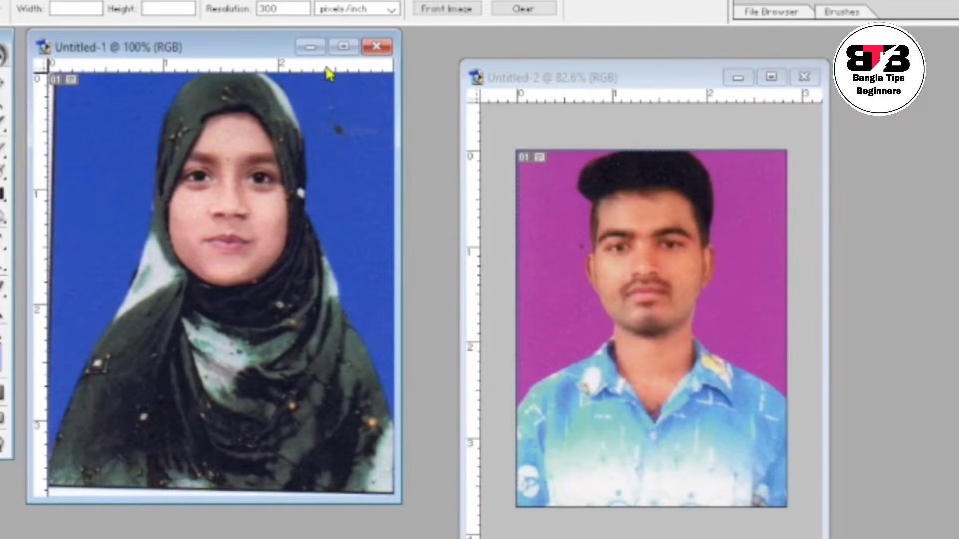
pyautogui.click(343, 46)
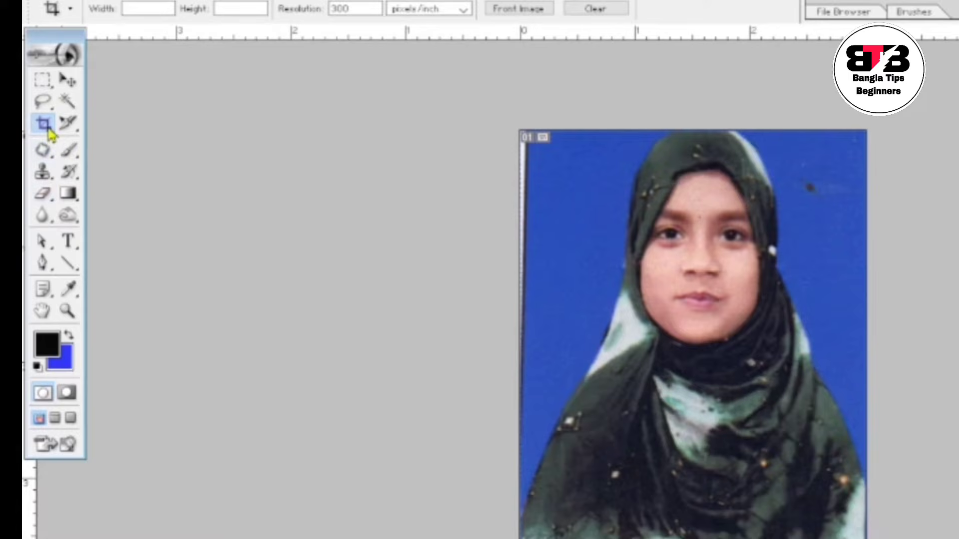
pyautogui.moveTo(529, 130); pyautogui.dragTo(861, 537)
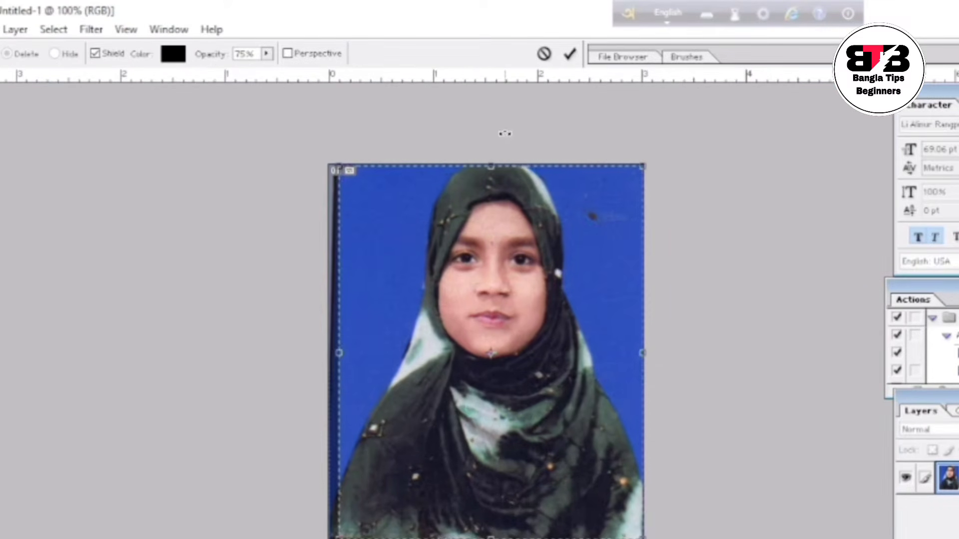
pyautogui.click(569, 53)
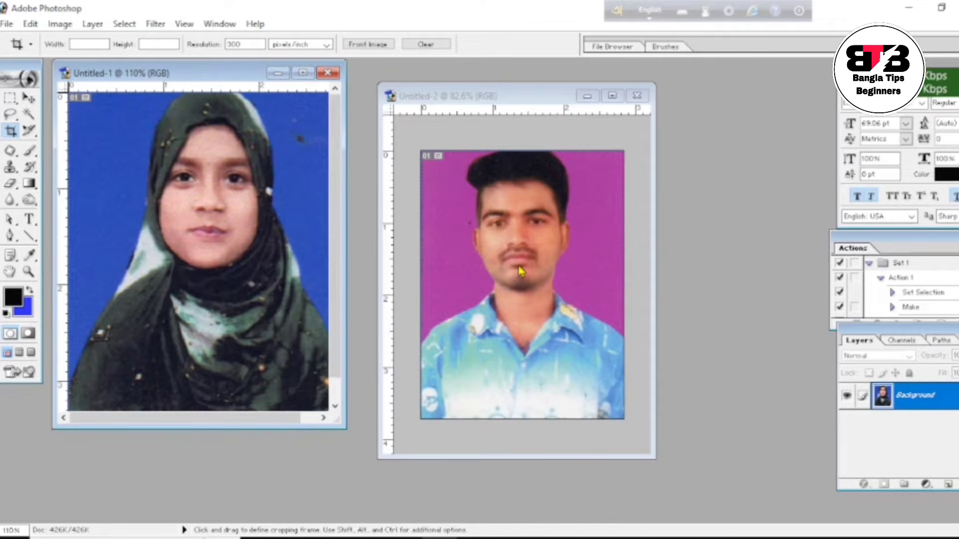
# - Convert the locked Background of Untitled-2 into an editable layer with the default settings
pyautogui.click(534, 234)
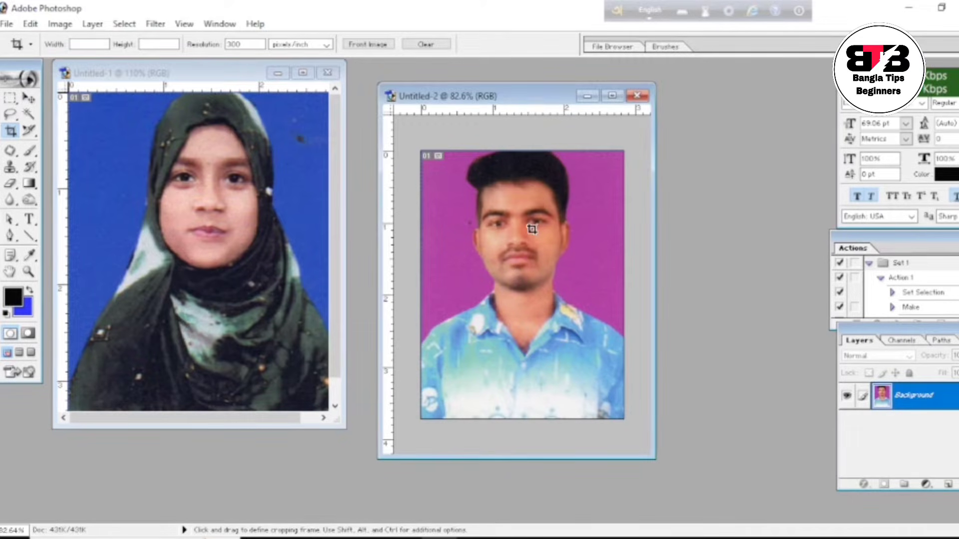
pyautogui.click(612, 95)
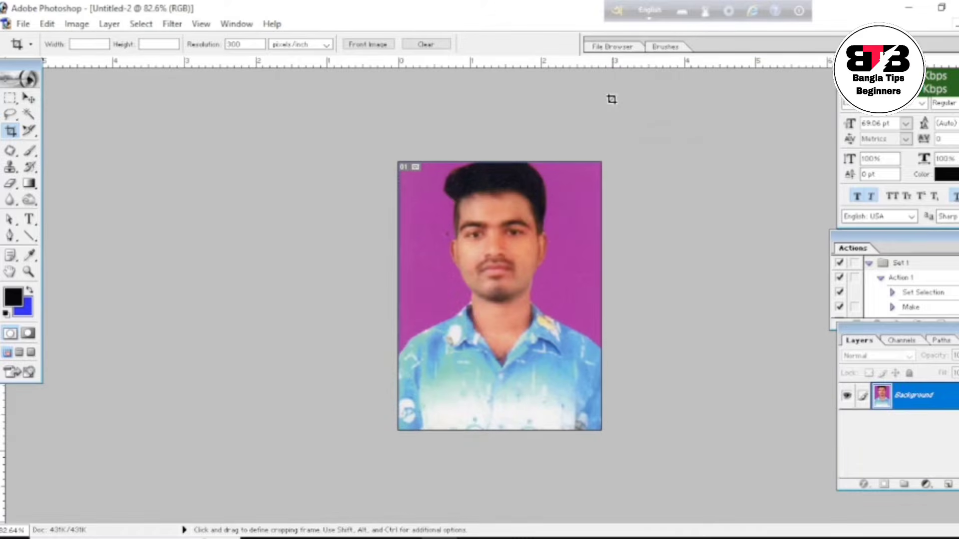
pyautogui.hotkey('ctrl', '+')
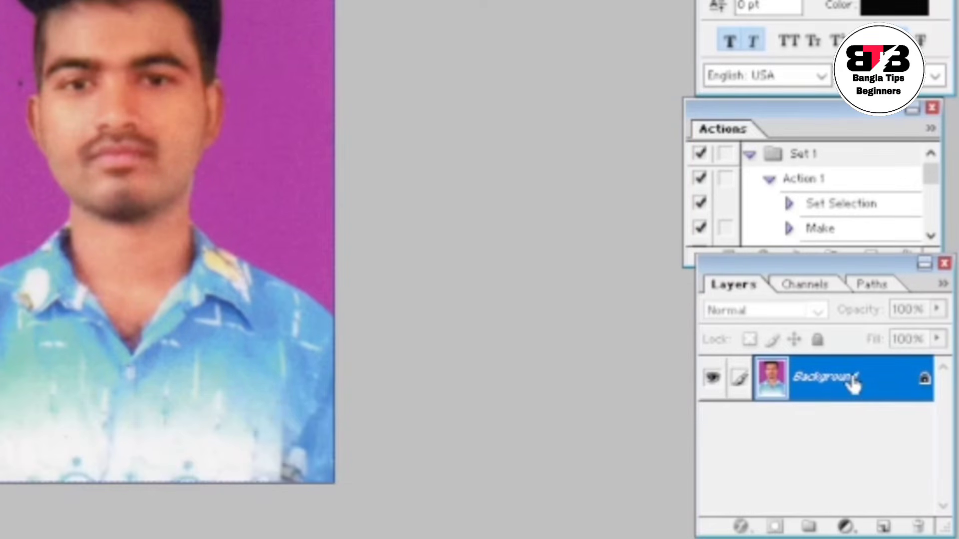
pyautogui.doubleClick(852, 385)
pyautogui.click(497, 166)
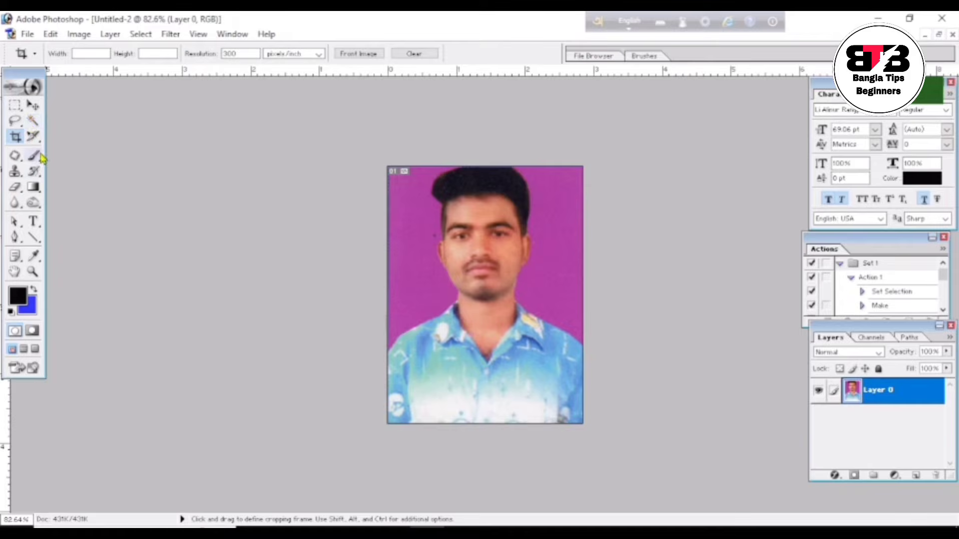
# - Select the purple background on both sides of the man with the Magic Wand, delete it and deselect
pyautogui.click(32, 123)
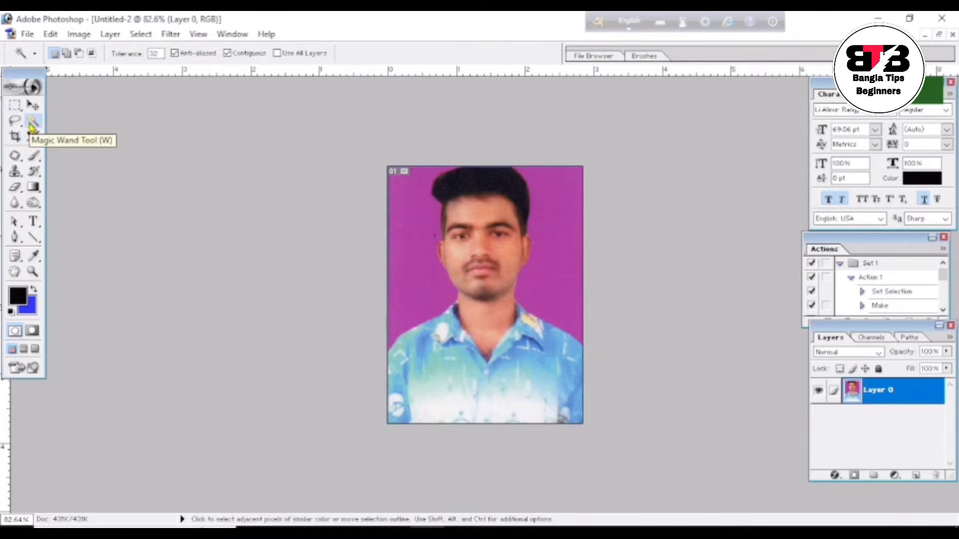
pyautogui.click(405, 266)
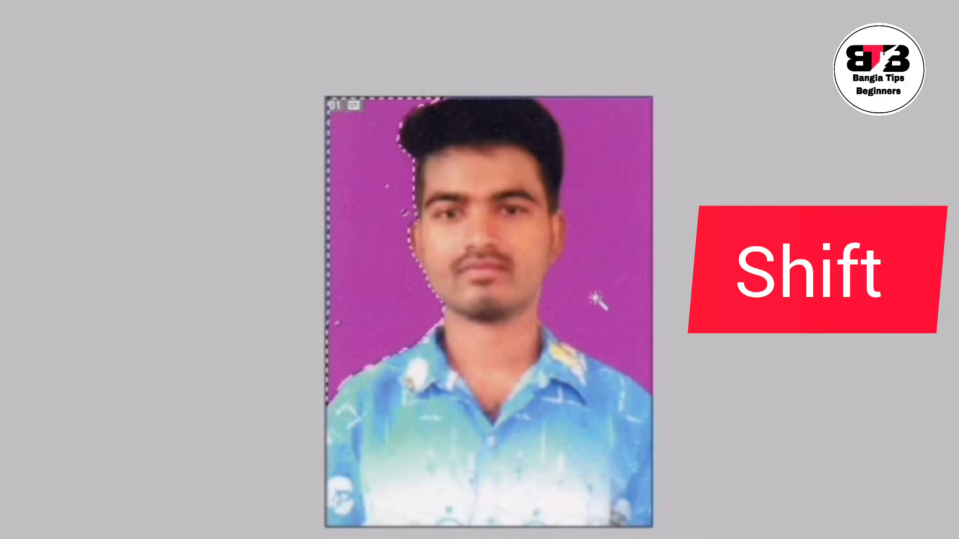
pyautogui.keyDown('shift'); pyautogui.click(595, 242); pyautogui.keyUp('shift')
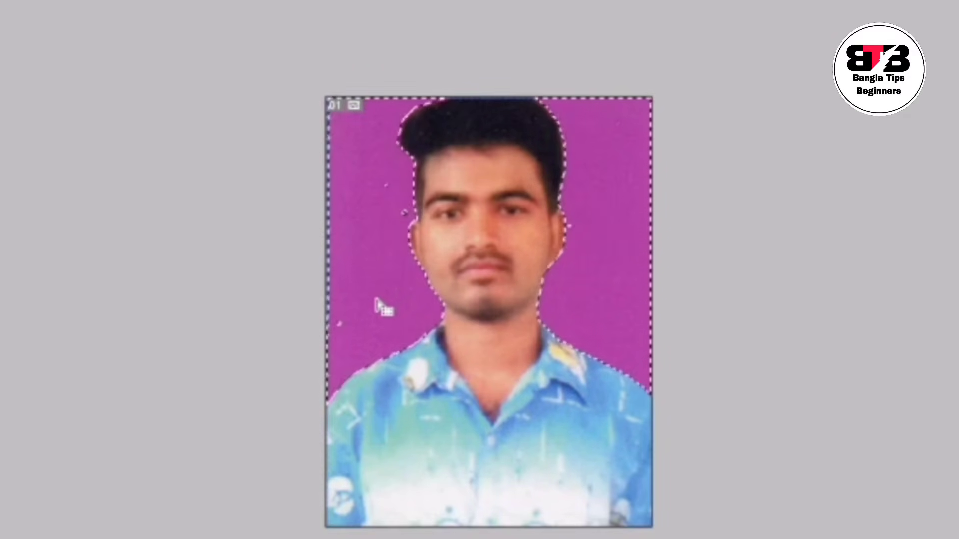
pyautogui.press('Delete')
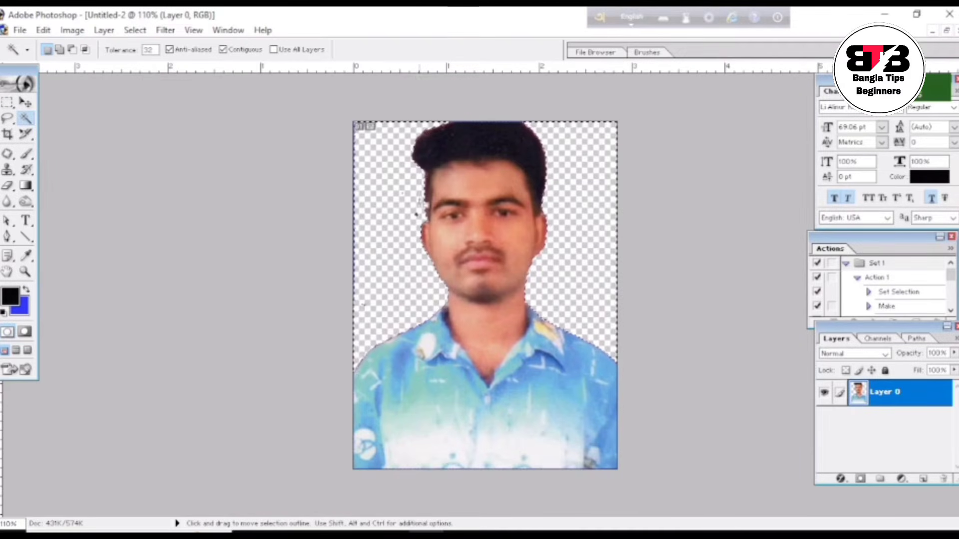
pyautogui.press('ctrl')
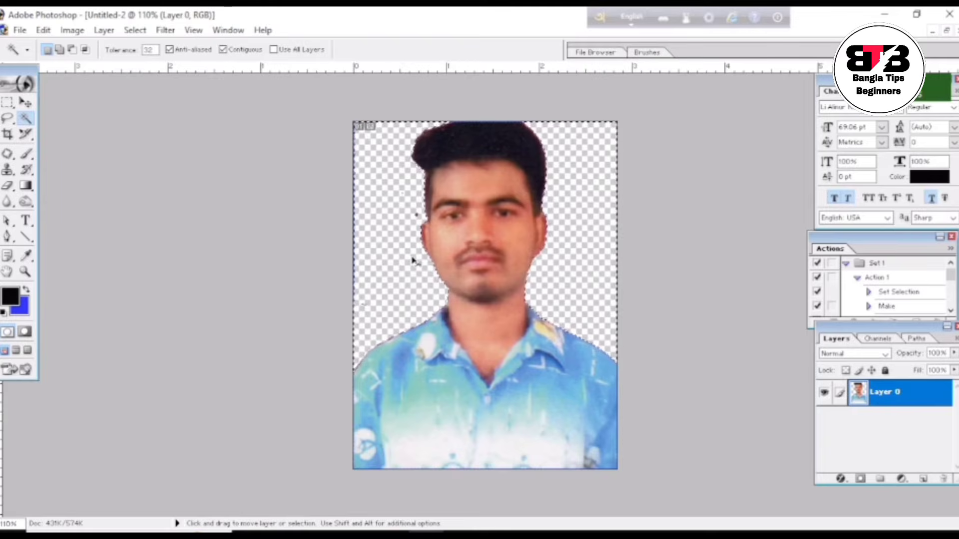
pyautogui.hotkey('ctrl', 'd')
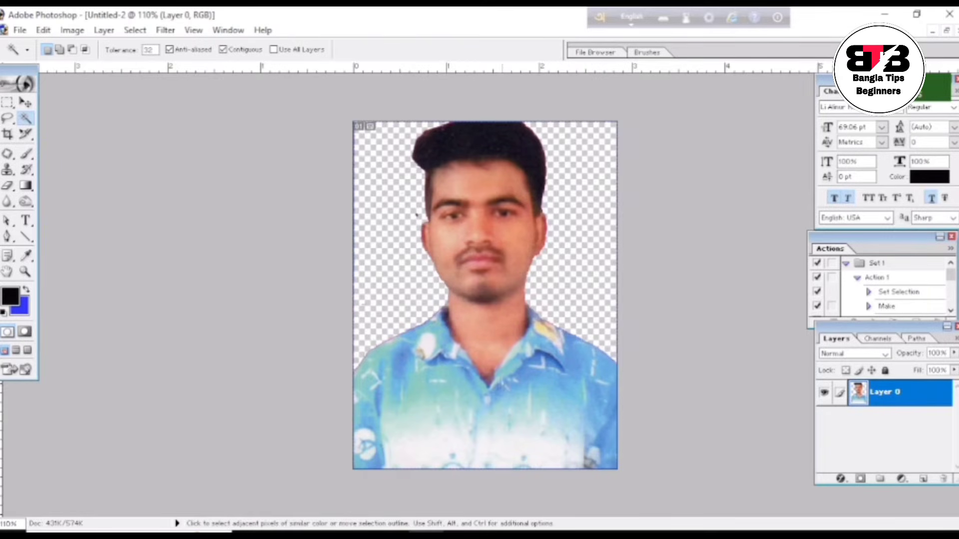
pyautogui.scroll(-3, 503, 364)
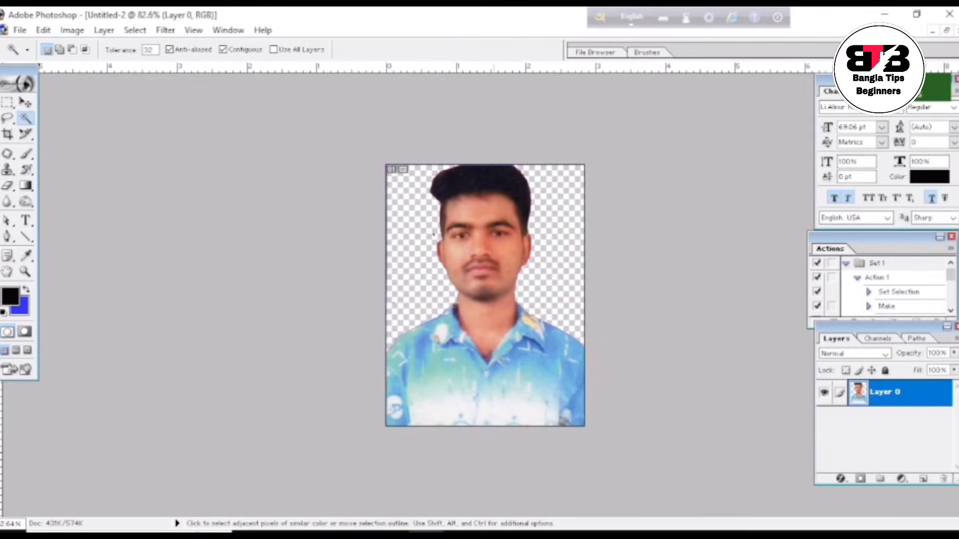
# - Switch to Untitled-1 and convert its locked Background into an editable layer with the default settings
pyautogui.click(946, 30)
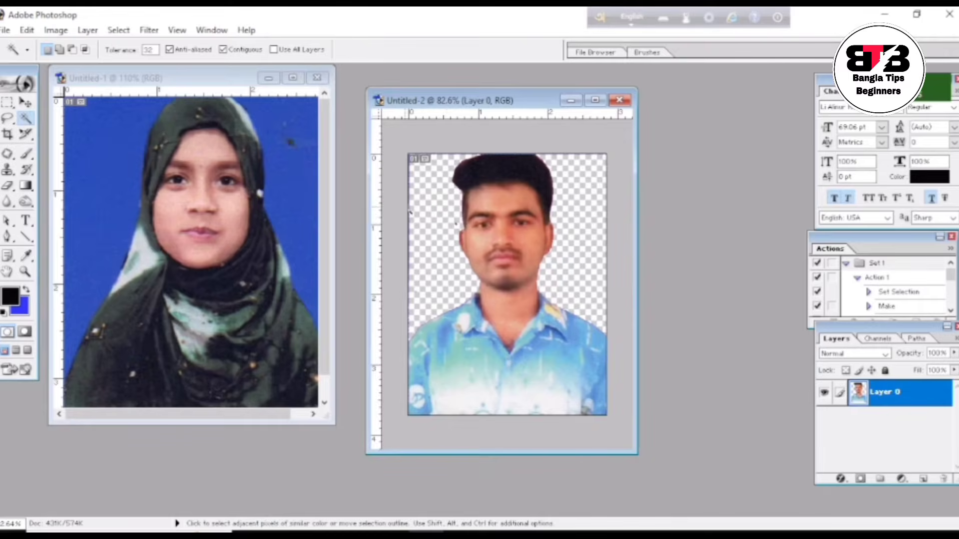
pyautogui.click(292, 78)
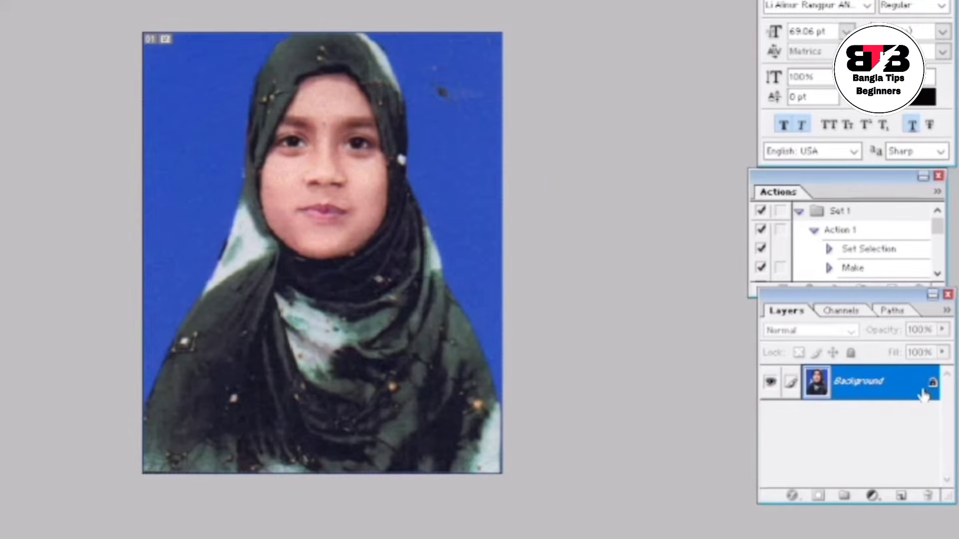
pyautogui.doubleClick(883, 387)
pyautogui.click(467, 202)
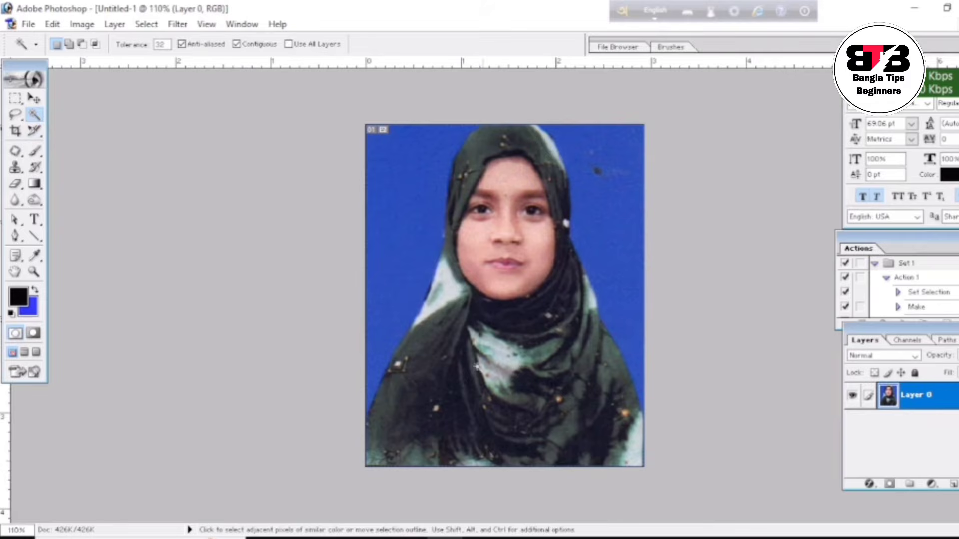
# - Select the blue background on both sides of the woman with the Magic Wand, delete it and deselect
pyautogui.click(398, 240)
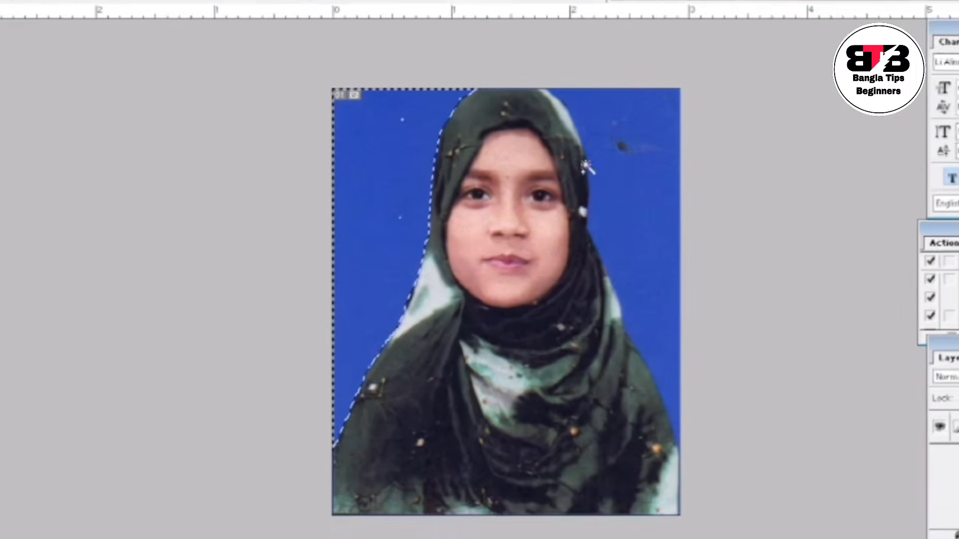
pyautogui.keyDown('shift'); pyautogui.click(611, 224); pyautogui.keyUp('shift')
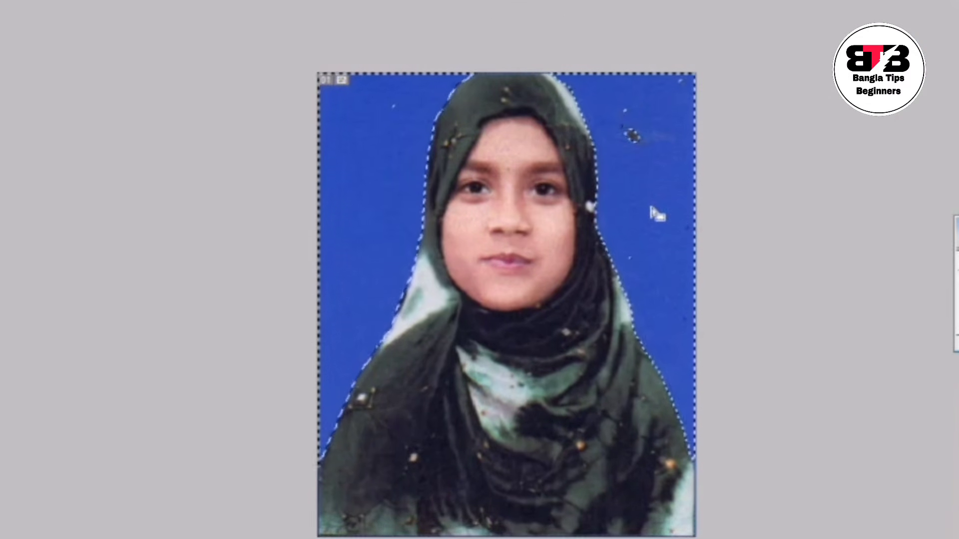
pyautogui.press('Delete')
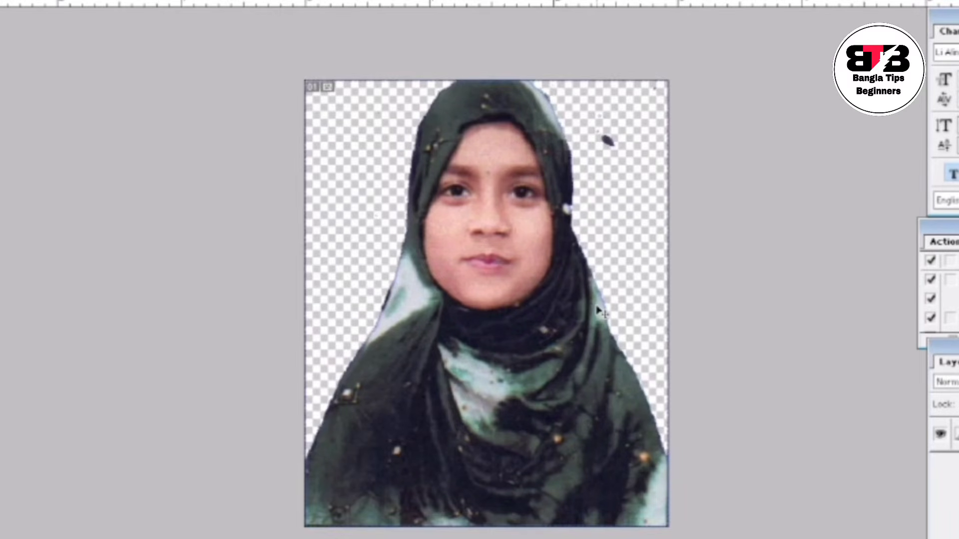
pyautogui.hotkey('ctrl', '-')
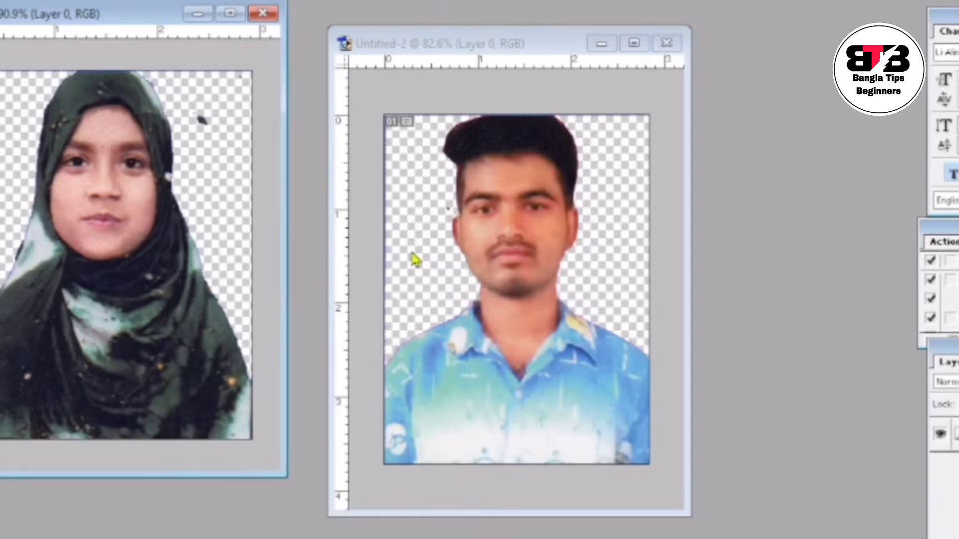
# - Create a new white RGB Color document 1.5 inches wide and 1.2 inches high at 300 pixels/inch
pyautogui.click(530, 49)
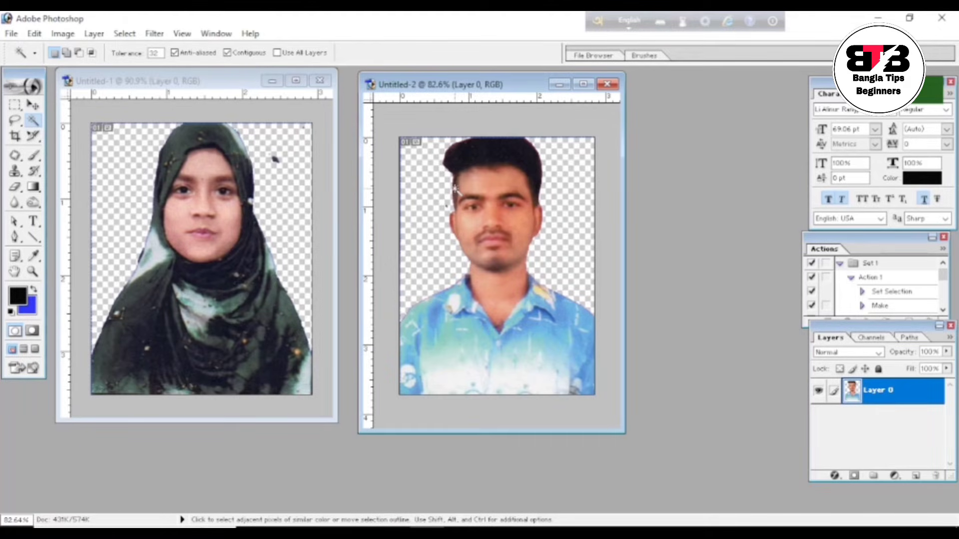
pyautogui.press('v')
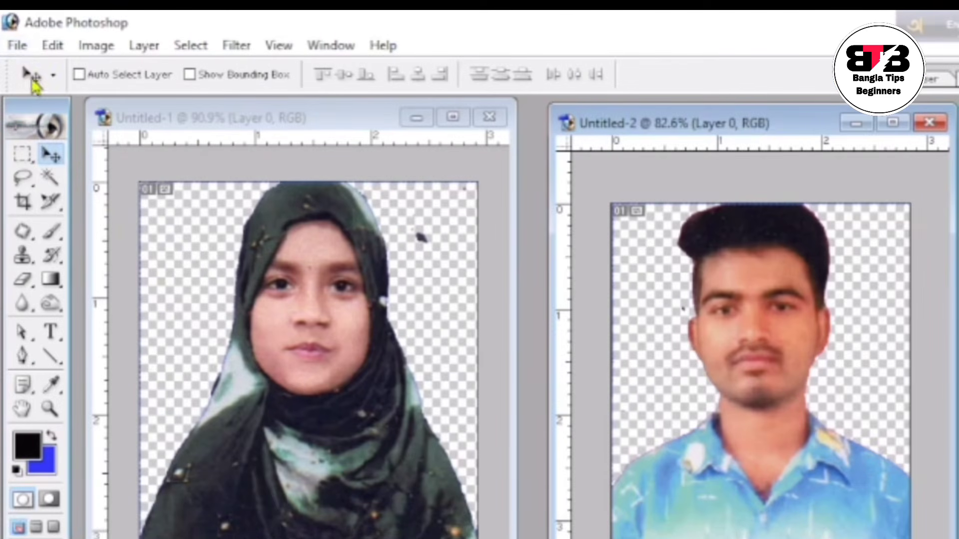
pyautogui.click(17, 46)
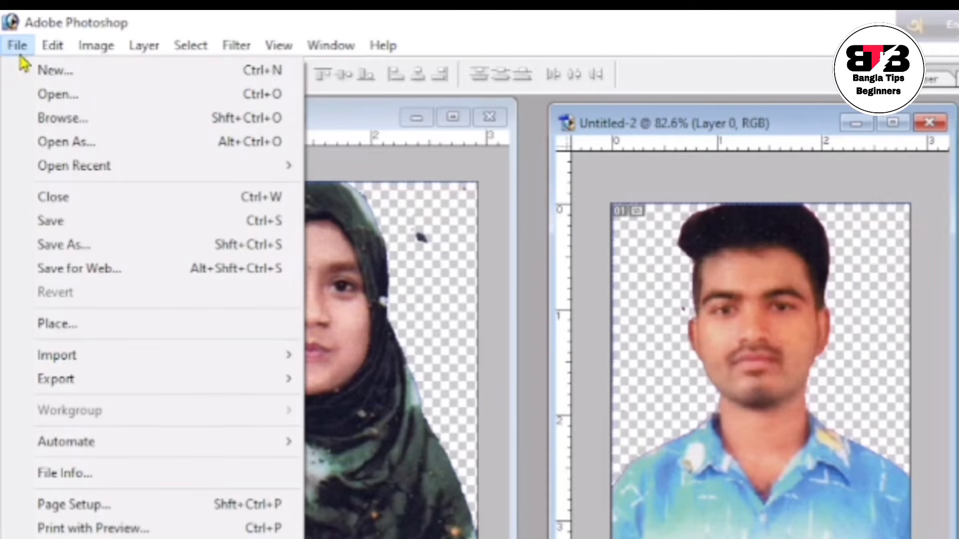
pyautogui.click(50, 72)
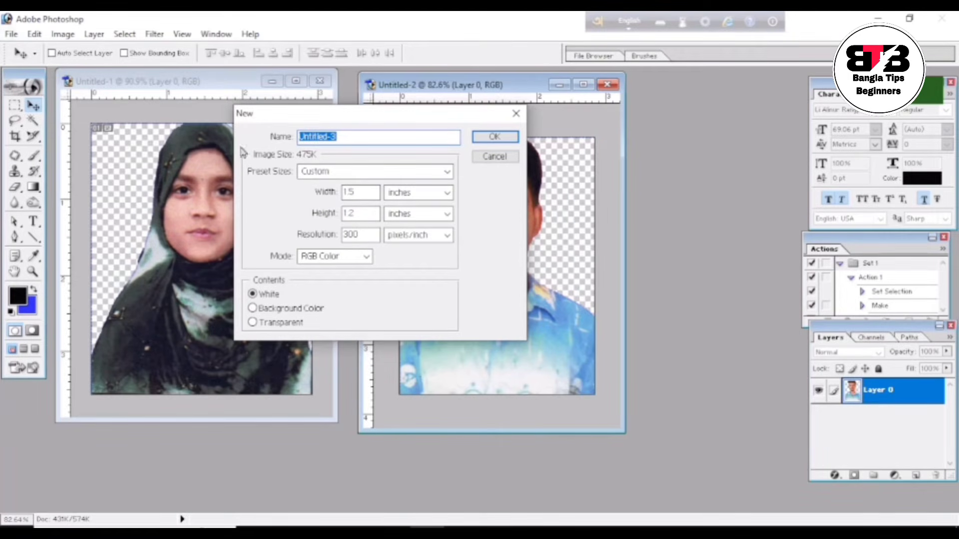
pyautogui.click(359, 193)
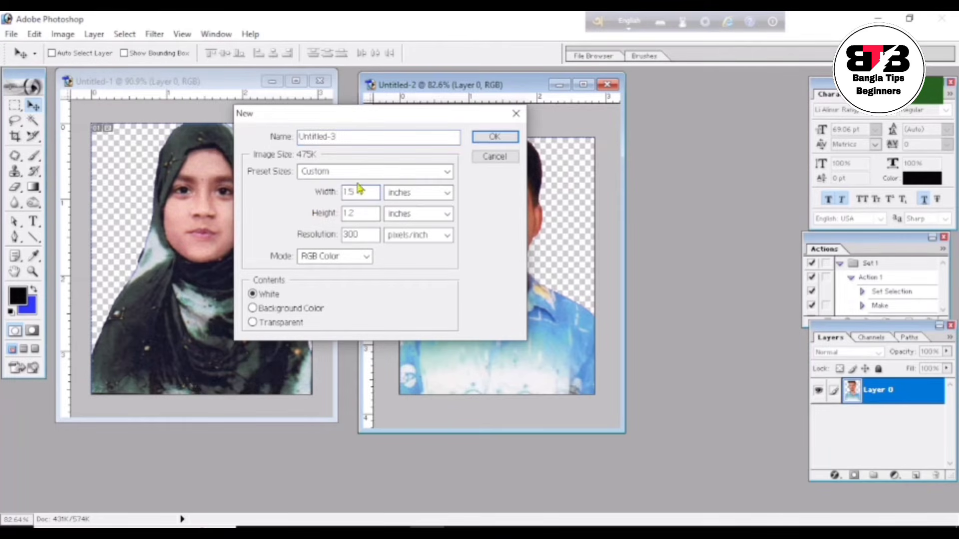
pyautogui.doubleClick(366, 215)
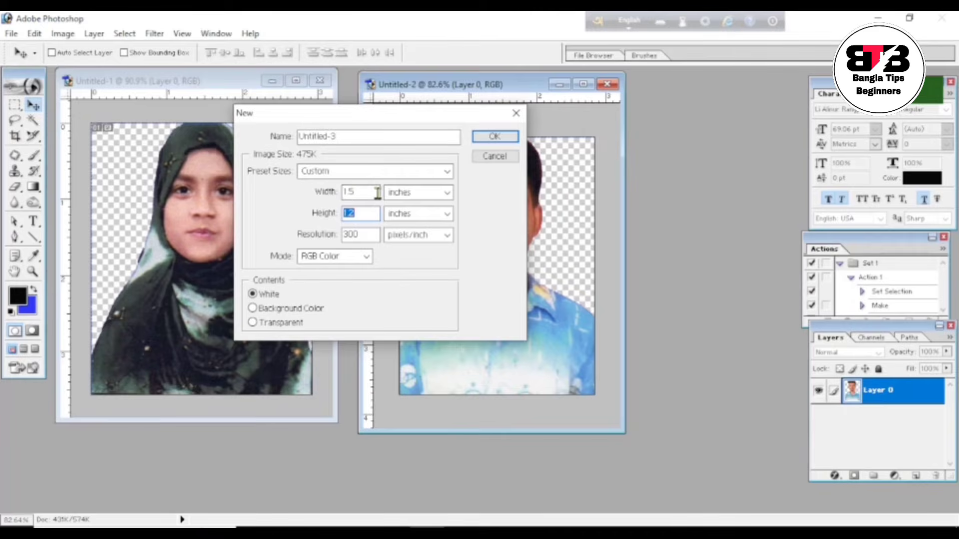
pyautogui.click(408, 194)
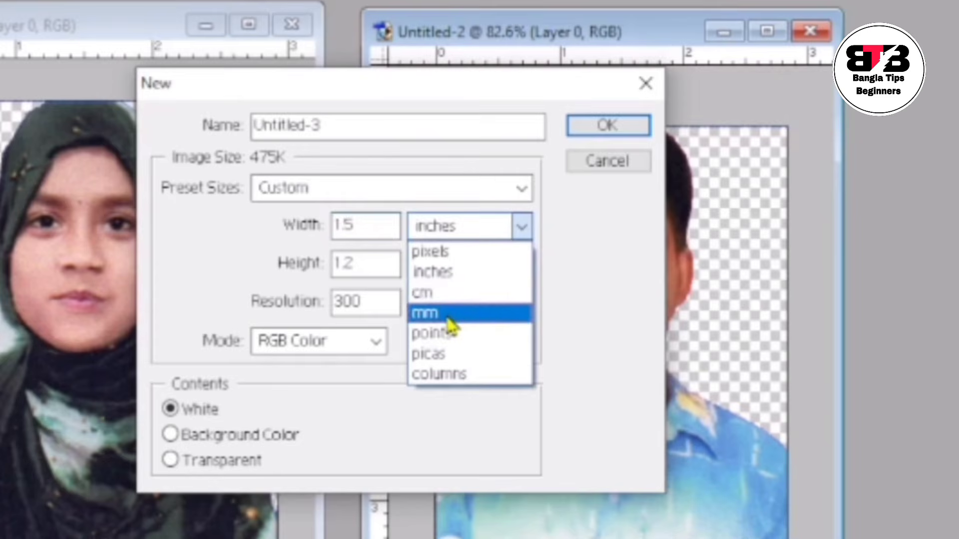
pyautogui.click(457, 273)
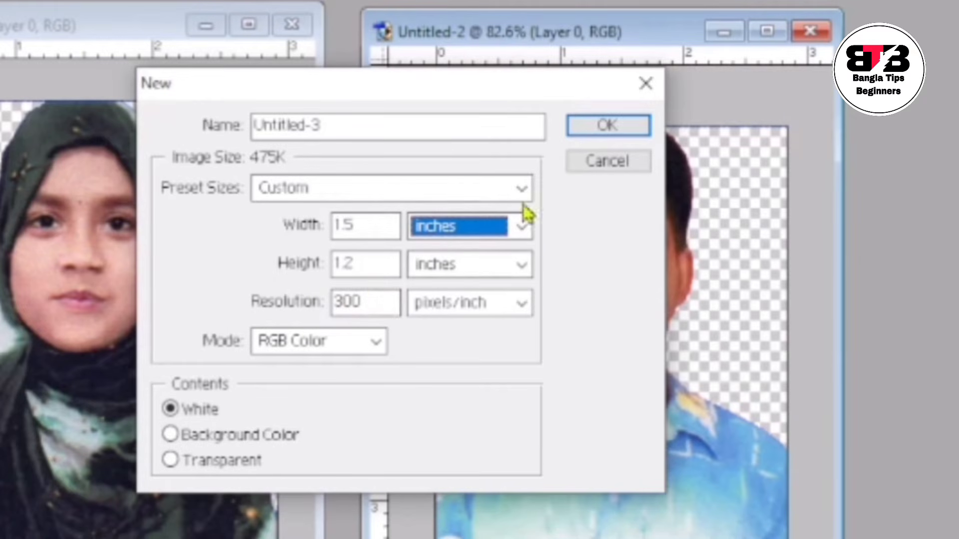
pyautogui.click(597, 138)
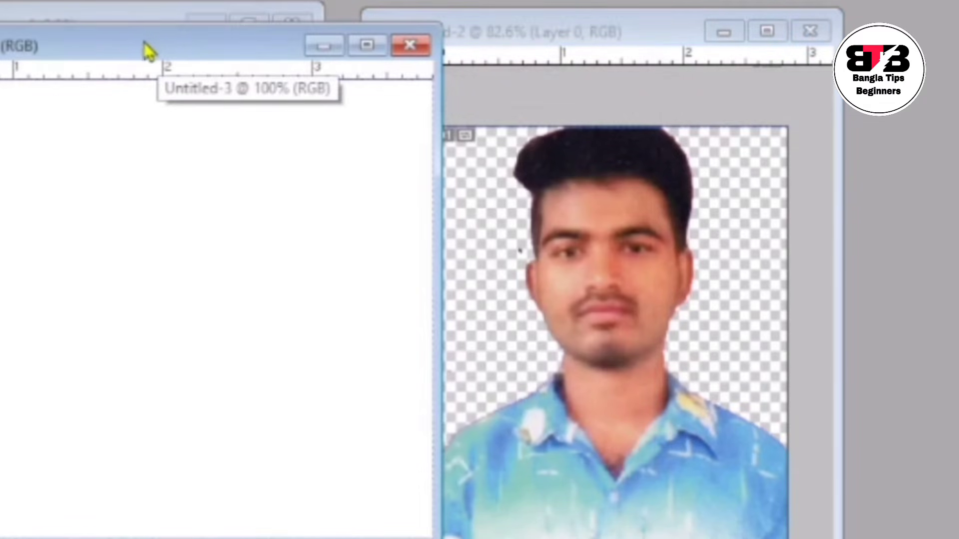
# - Arrange the document windows so the blank Untitled-3 sits beside Untitled-2 without covering the man's photo
pyautogui.moveTo(140, 46); pyautogui.dragTo(856, 95)
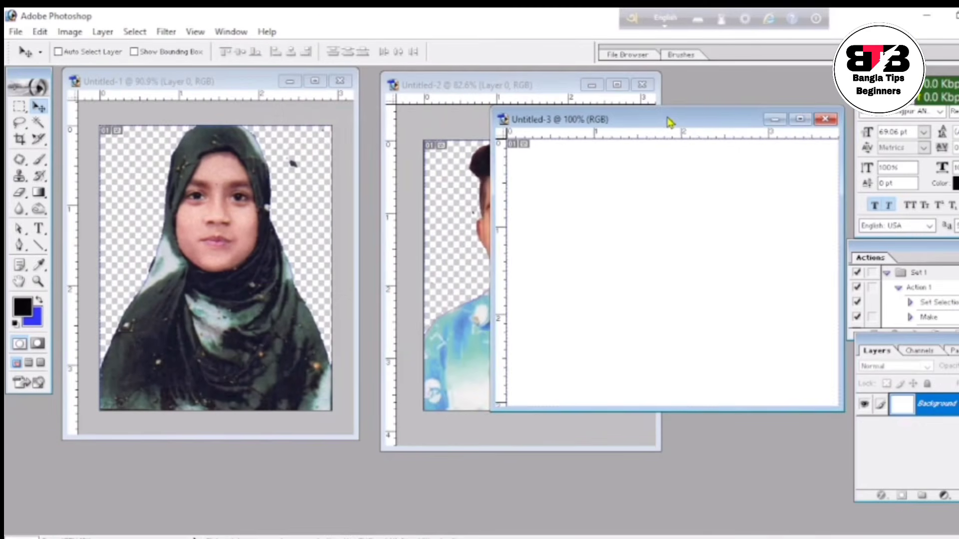
pyautogui.moveTo(684, 122); pyautogui.dragTo(628, 100)
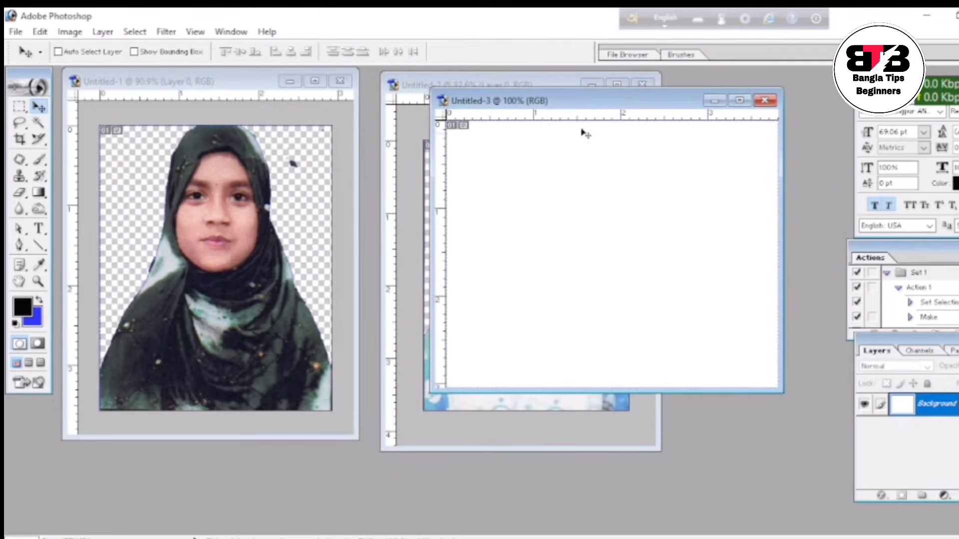
pyautogui.moveTo(593, 101); pyautogui.dragTo(260, 130)
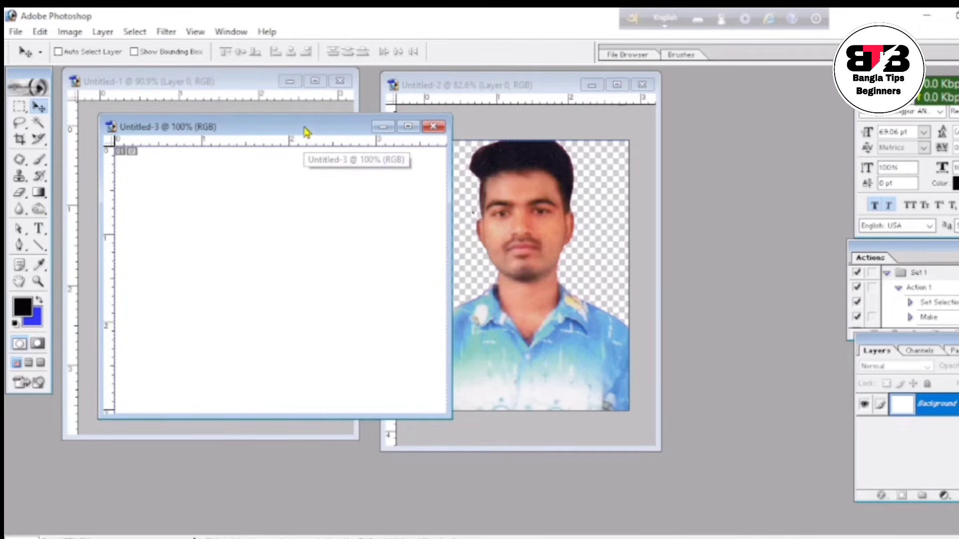
pyautogui.moveTo(306, 131); pyautogui.dragTo(744, 177)
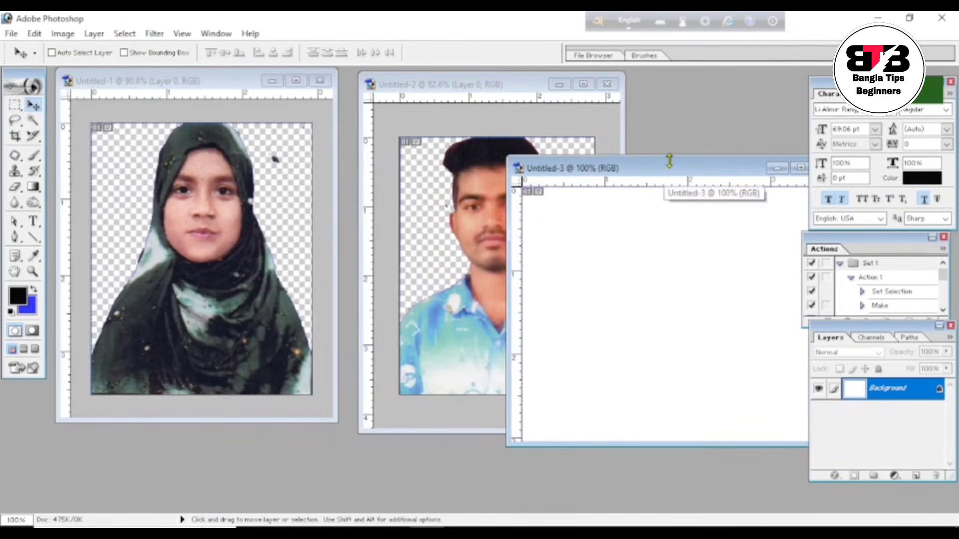
pyautogui.moveTo(669, 161); pyautogui.dragTo(672, 121)
pyautogui.moveTo(526, 89); pyautogui.dragTo(291, 90)
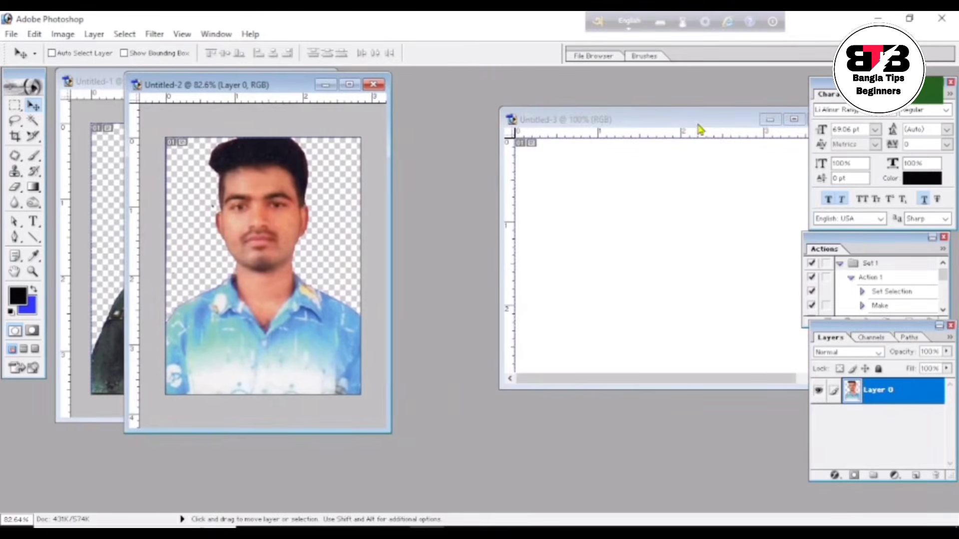
pyautogui.moveTo(707, 124); pyautogui.dragTo(619, 115)
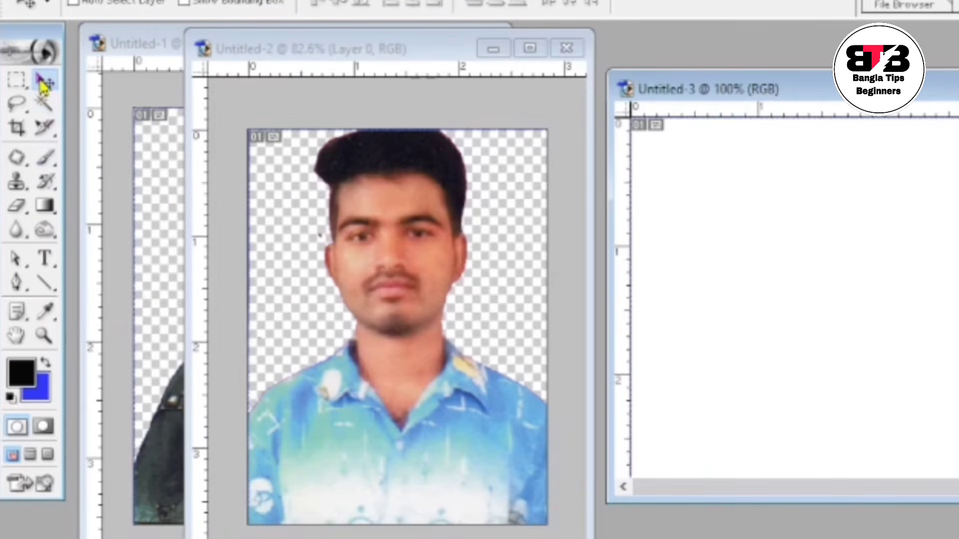
# - Copy the man's cut-out from Untitled-2 into Untitled-3 with the Move tool and position it at the canvas's left edge
pyautogui.click(343, 263)
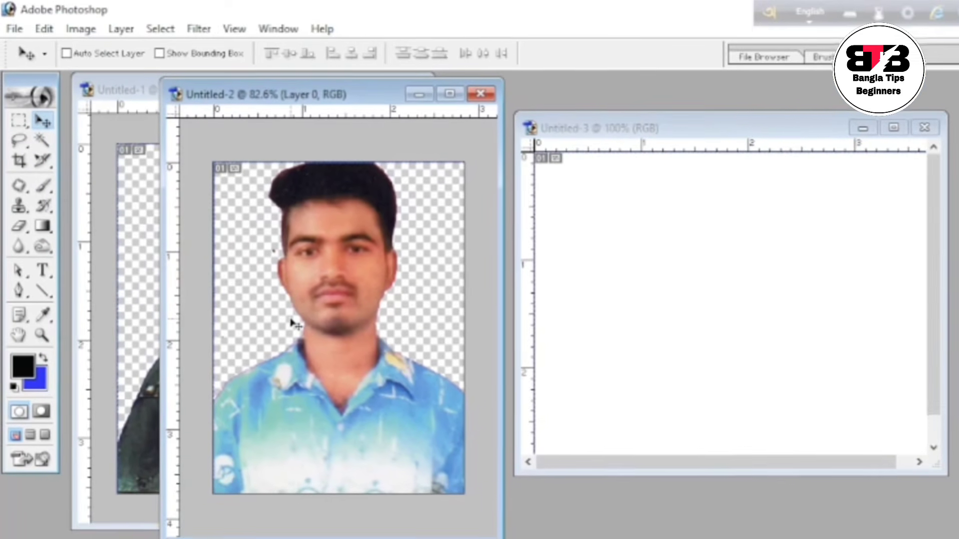
pyautogui.moveTo(292, 324); pyautogui.dragTo(662, 322)
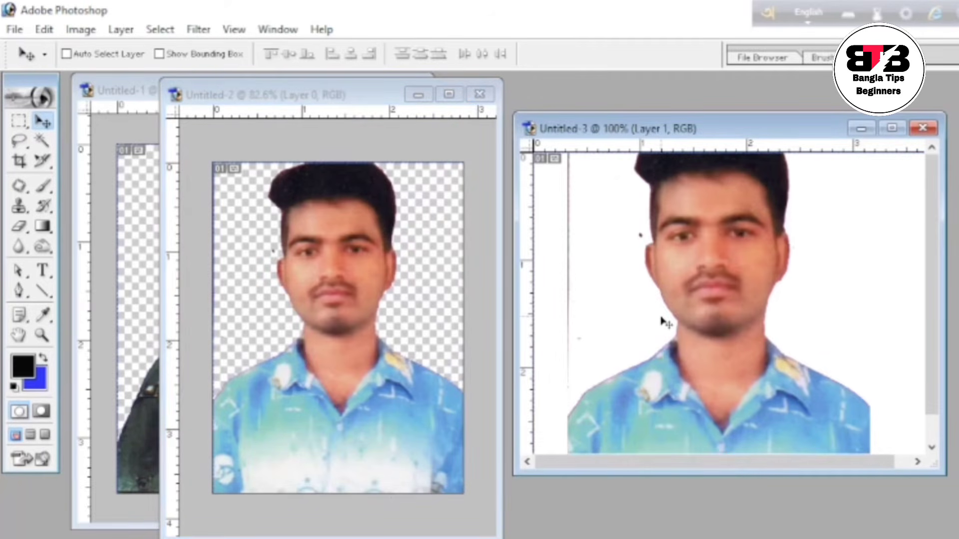
pyautogui.moveTo(695, 314); pyautogui.dragTo(666, 329)
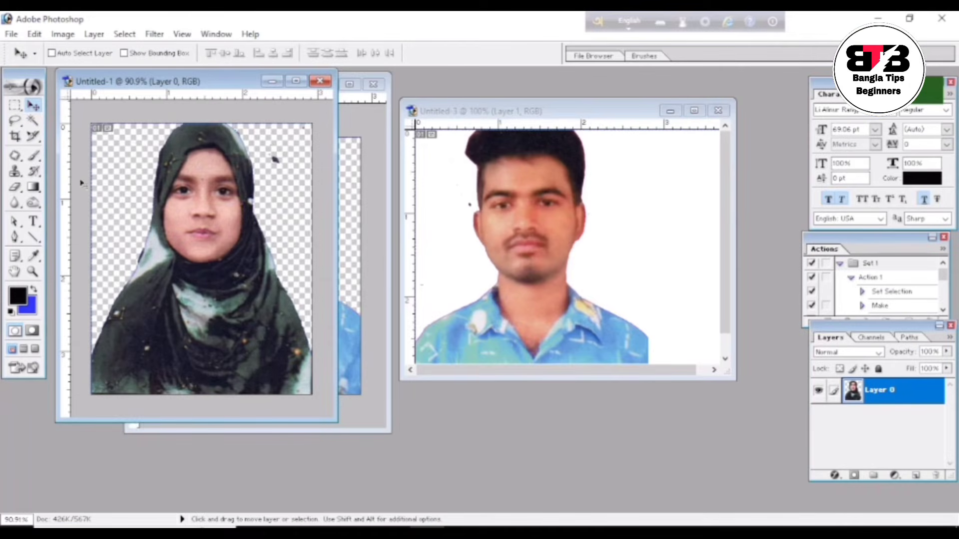
# - Copy the woman's cut-out from Untitled-1 into Untitled-3 to the right of the man and maximise that document
pyautogui.moveTo(173, 226); pyautogui.dragTo(615, 240)
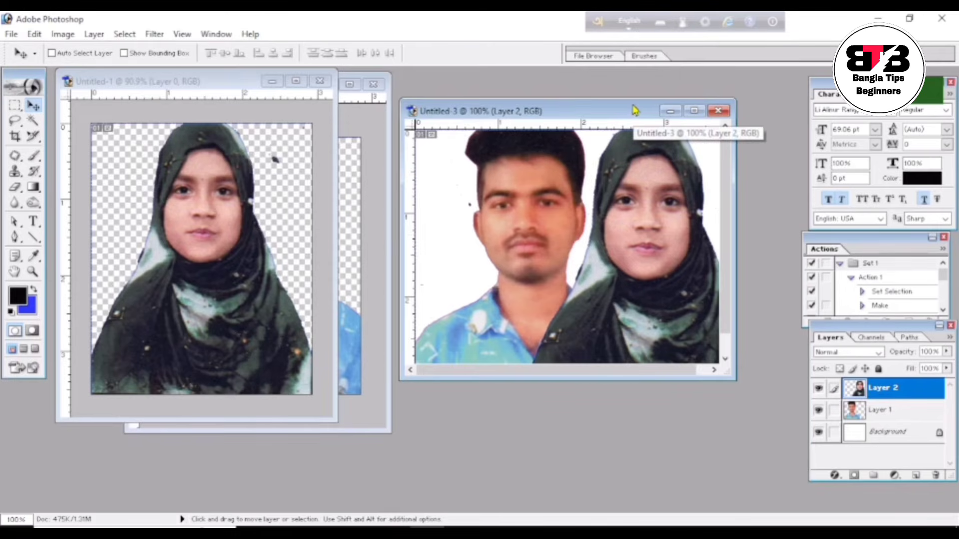
pyautogui.moveTo(636, 108); pyautogui.dragTo(589, 100)
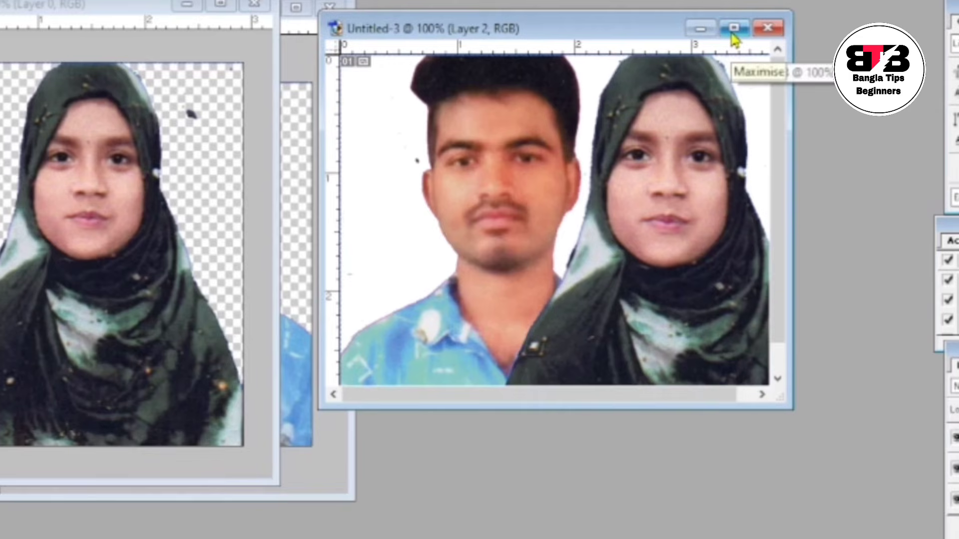
pyautogui.click(732, 30)
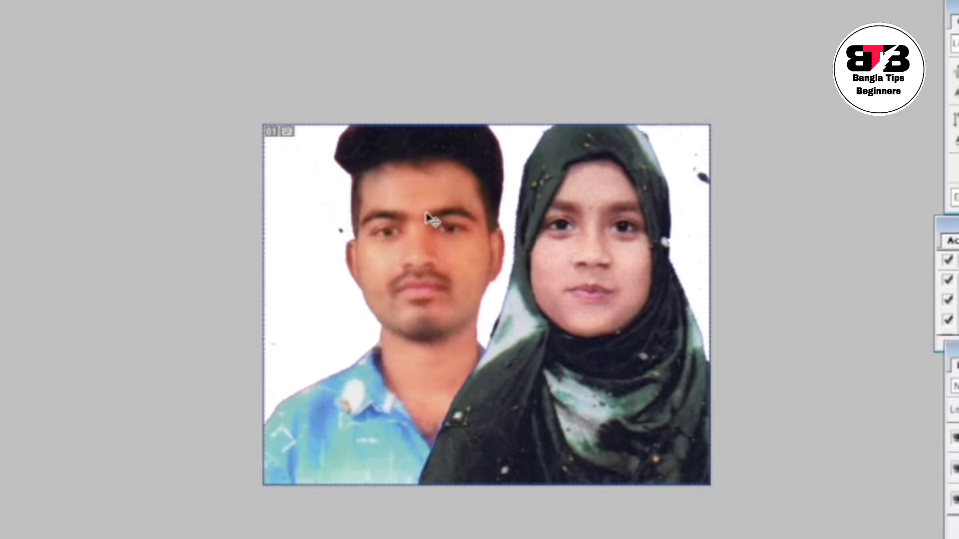
# - Scale the man's layer, Layer 1, proportionally to 80.9% with Free Transform and fit it to the canvas's left half
pyautogui.rightClick(399, 185)
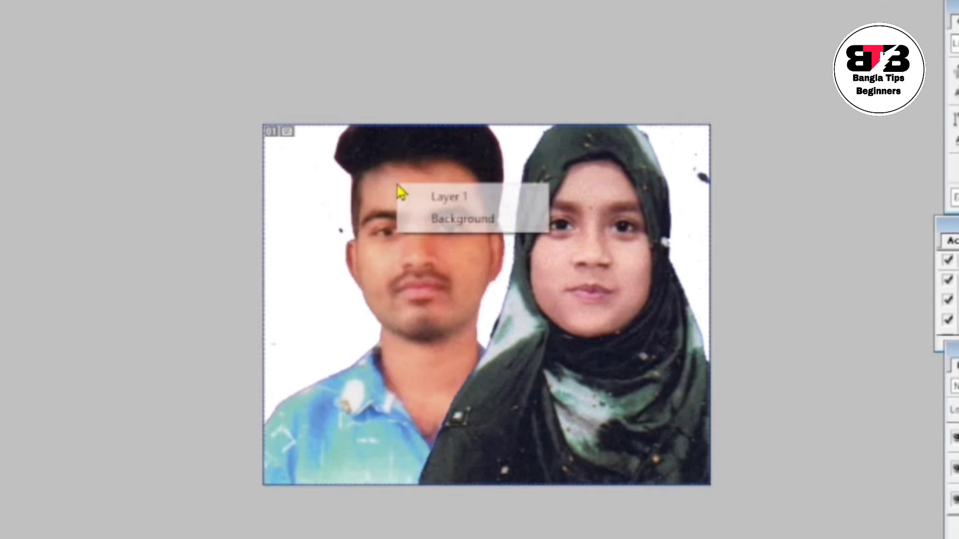
pyautogui.click(426, 198)
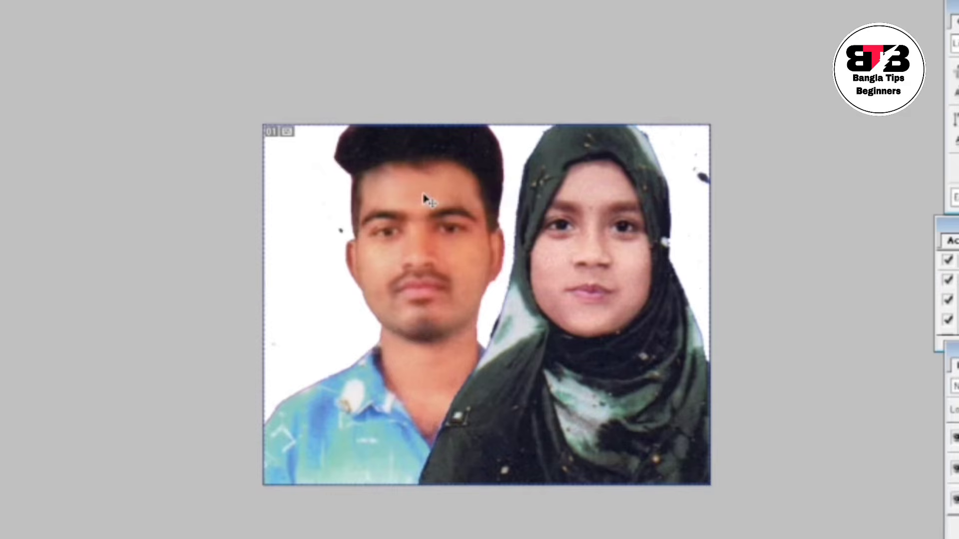
pyautogui.hotkey('ctrl', 't')
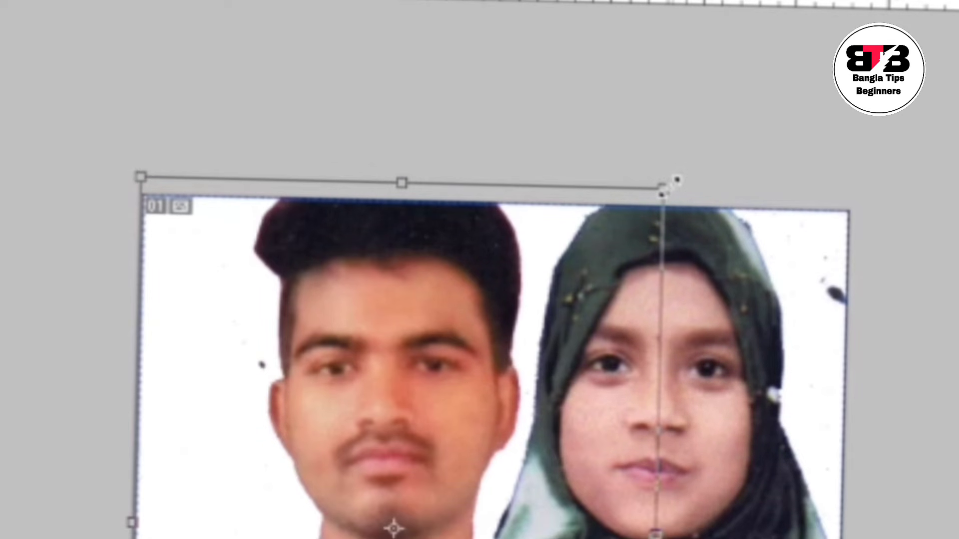
pyautogui.moveTo(669, 189); pyautogui.dragTo(503, 385)
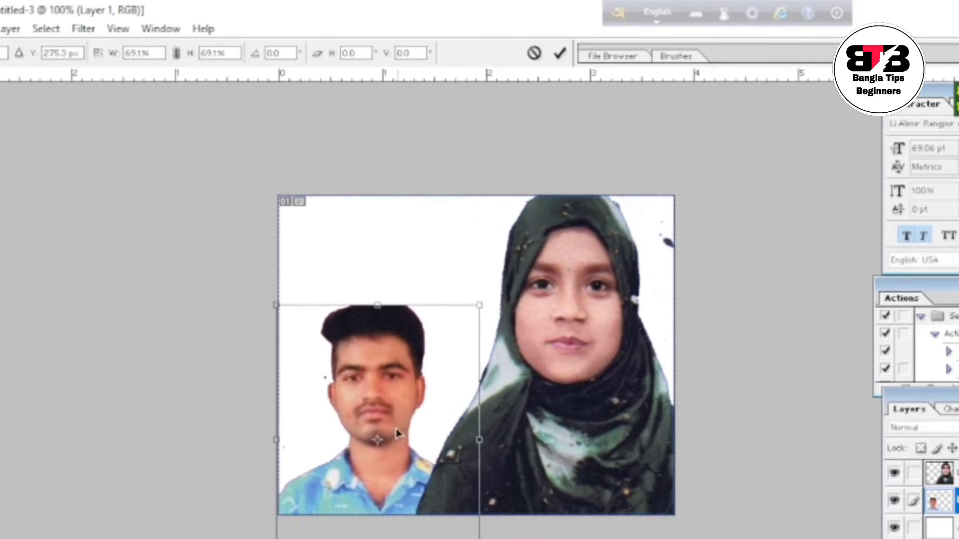
pyautogui.moveTo(397, 434); pyautogui.dragTo(385, 327)
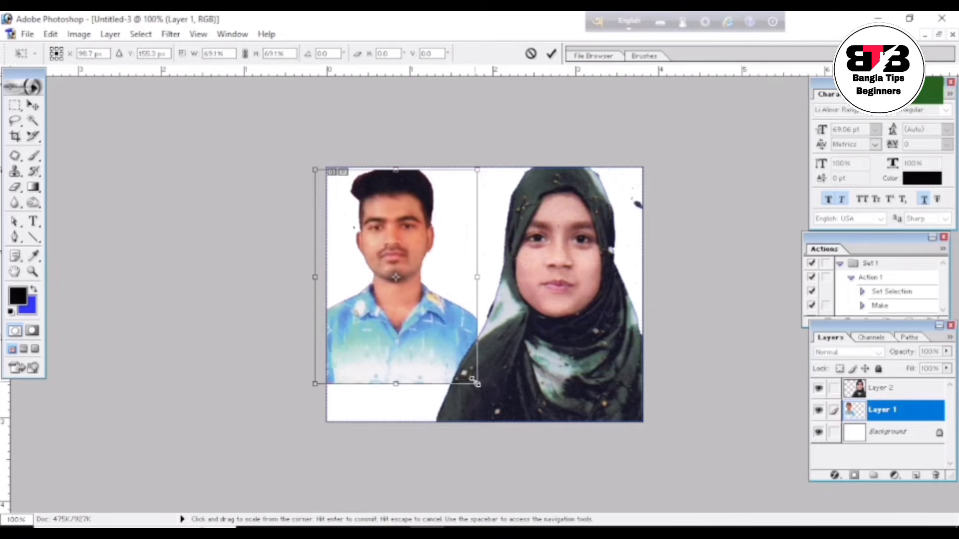
pyautogui.moveTo(476, 385); pyautogui.dragTo(499, 426)
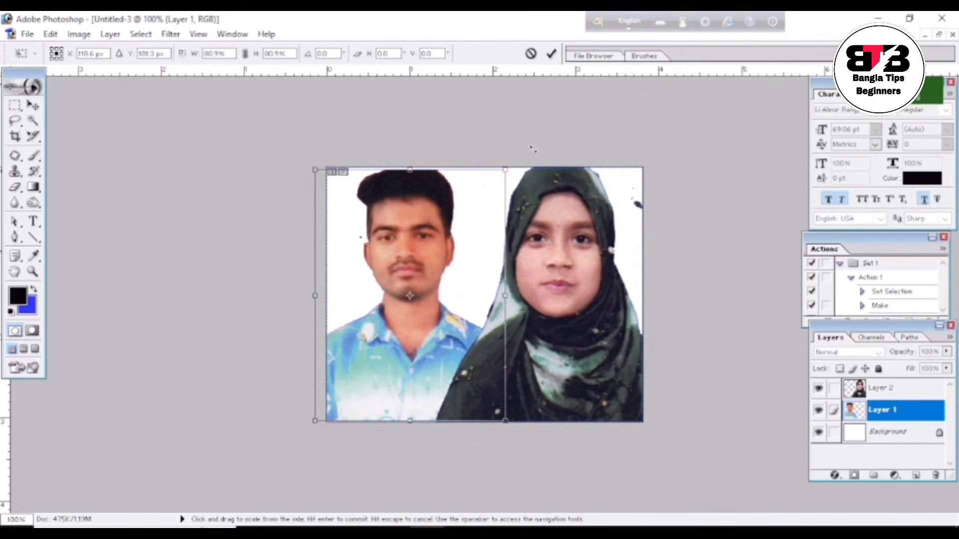
pyautogui.click(551, 53)
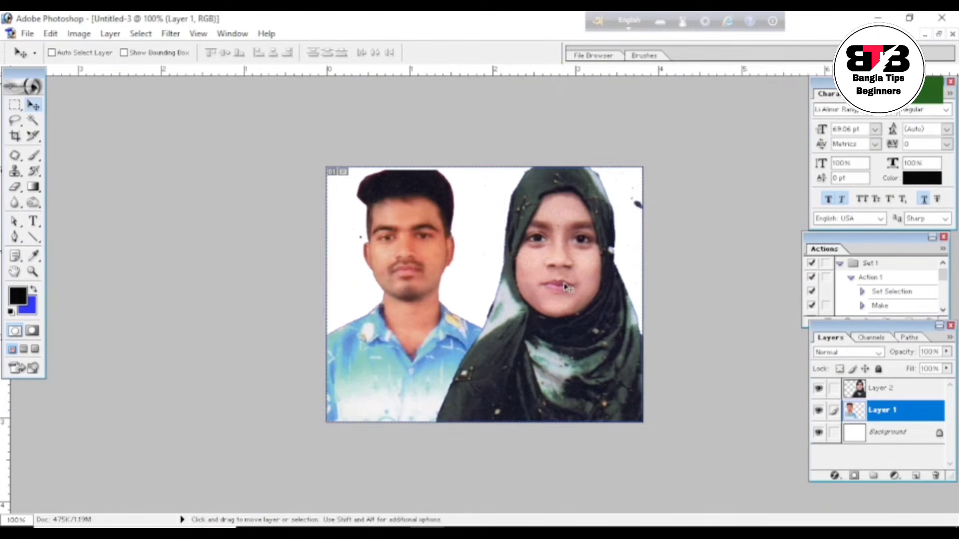
# - Select the woman's layer, Layer 2, and shrink it proportionally with Free Transform so it rests on the canvas's lower edge
pyautogui.rightClick(556, 252)
pyautogui.click(589, 259)
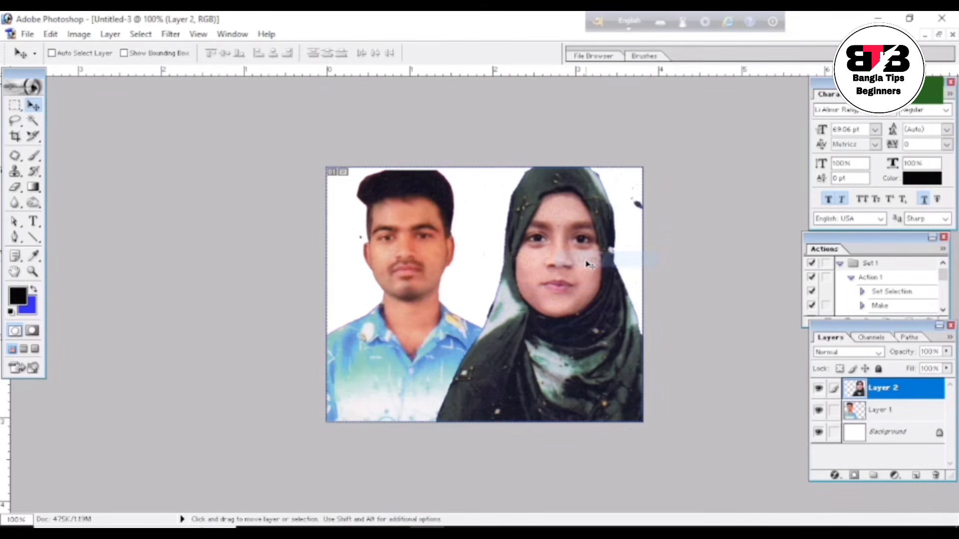
pyautogui.hotkey('ctrl', 't')
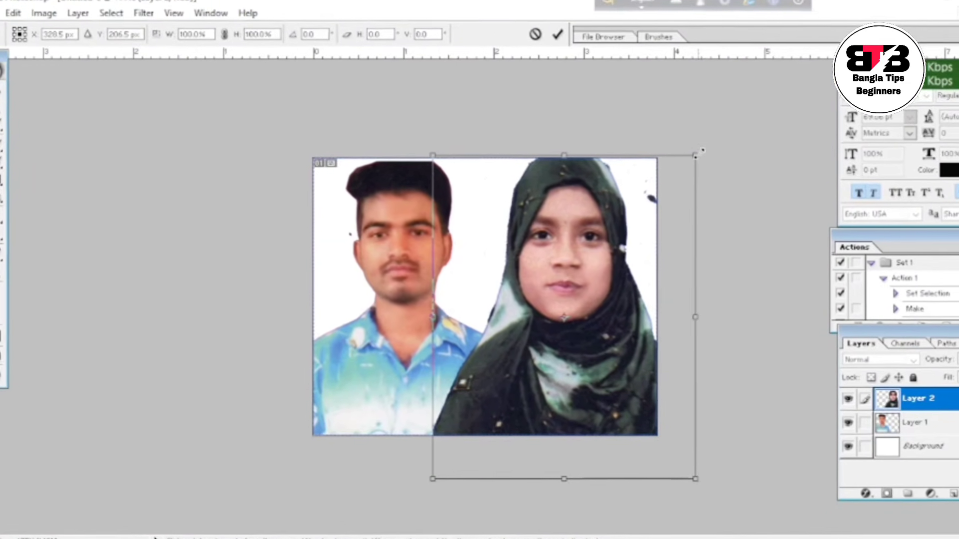
pyautogui.moveTo(696, 155); pyautogui.dragTo(690, 196)
pyautogui.moveTo(597, 419); pyautogui.dragTo(601, 396)
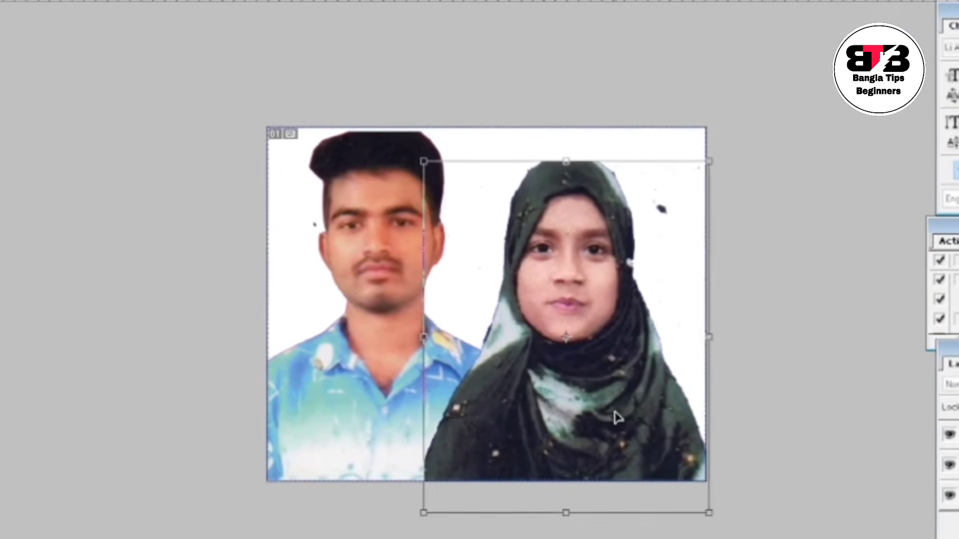
pyautogui.moveTo(709, 513); pyautogui.dragTo(698, 488)
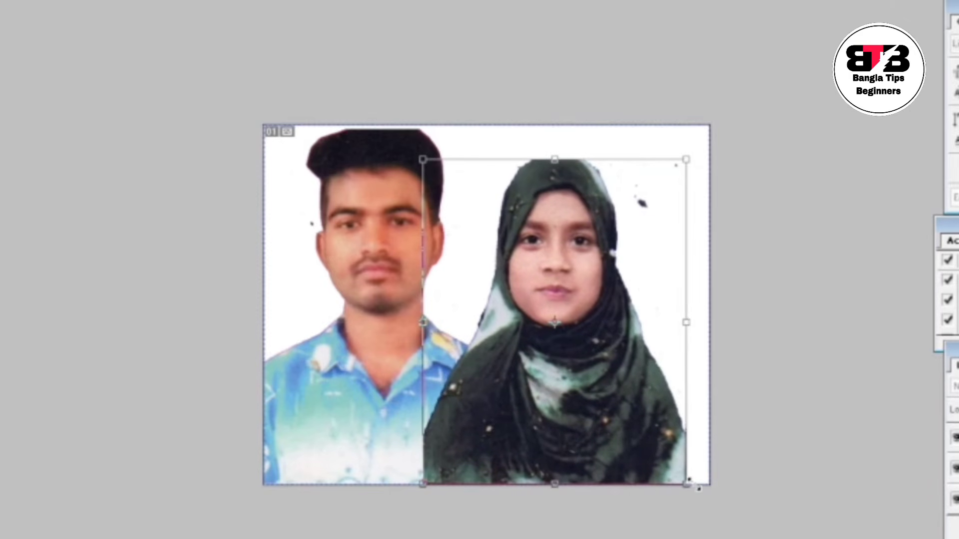
# - Move the woman's layer to the canvas's right edge at 67.8% scale and commit the transform
pyautogui.press('Right')
pyautogui.press('Right')
pyautogui.press('Right')
pyautogui.press('Right')
pyautogui.press('Right')
pyautogui.press('Right')
pyautogui.press('Right')
pyautogui.press('Right')
pyautogui.press('Right')
pyautogui.press('Right')
pyautogui.press('Right')
pyautogui.press('Right')
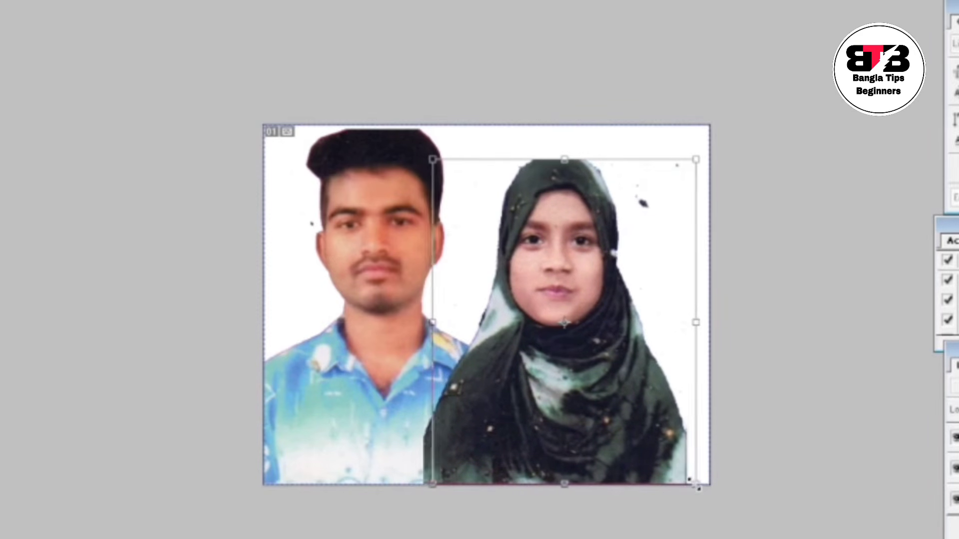
pyautogui.press('Right')
pyautogui.press('Right')
pyautogui.press('Right')
pyautogui.press('Right')
pyautogui.press('Right')
pyautogui.press('Right')
pyautogui.press('Right')
pyautogui.press('Right')
pyautogui.press('Right')
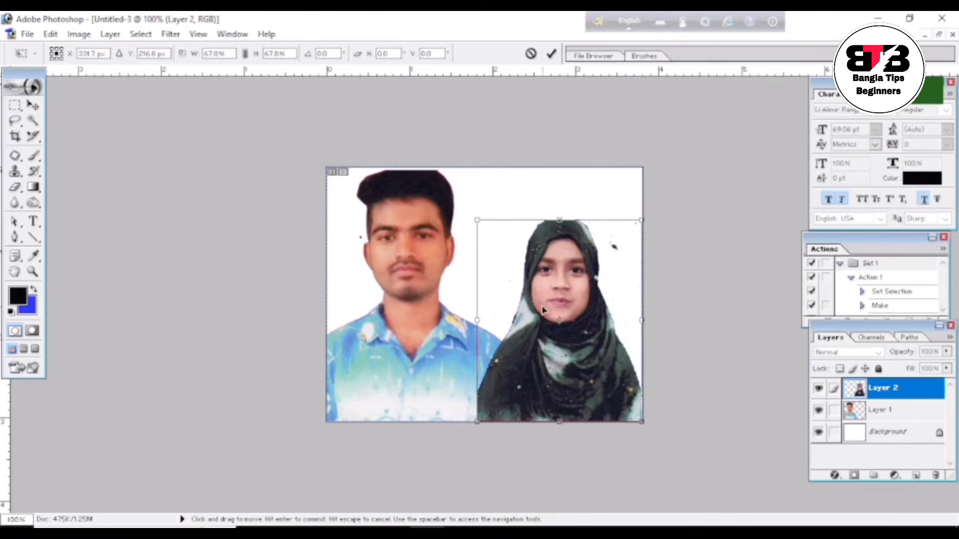
pyautogui.scroll(1, 543, 311)
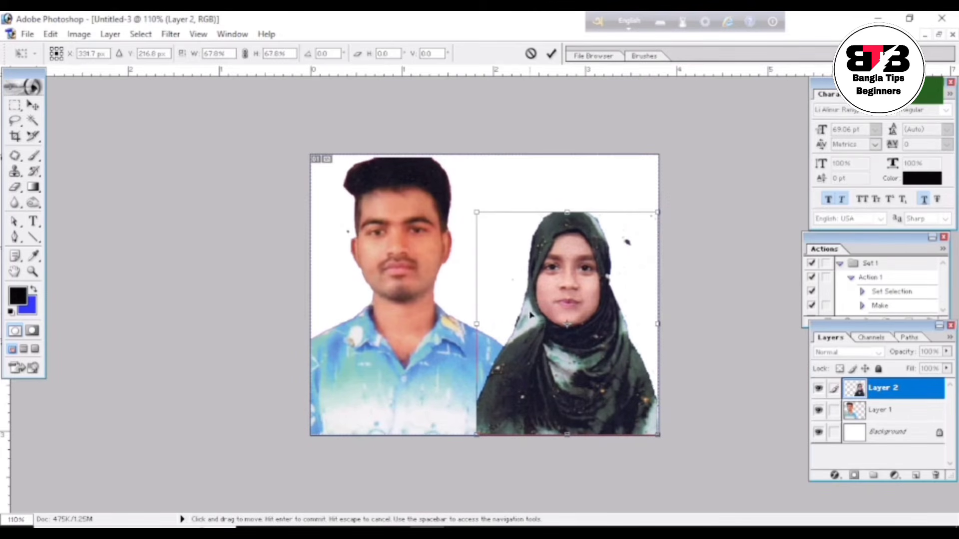
pyautogui.press('Return')
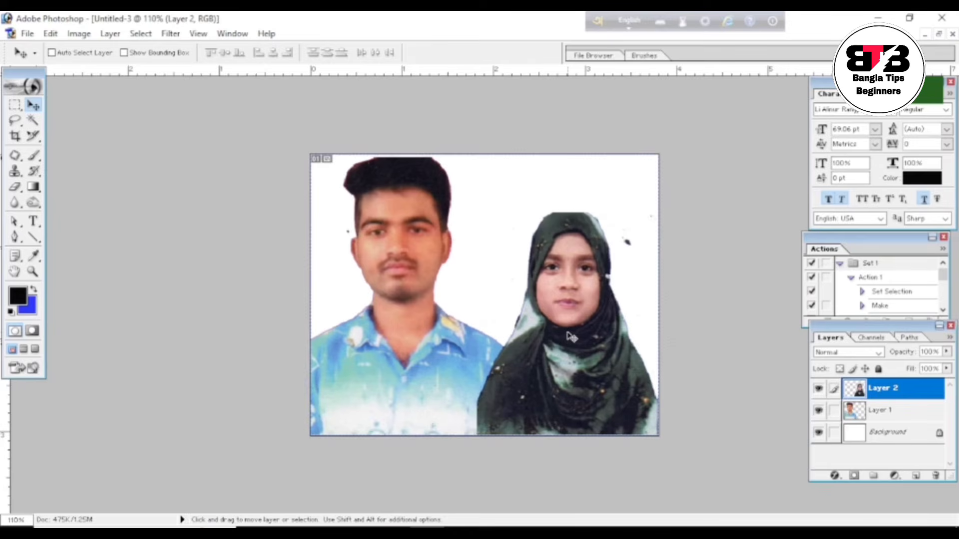
# - Merge both portrait layers down into the Background layer
pyautogui.scroll(-2, 571, 337)
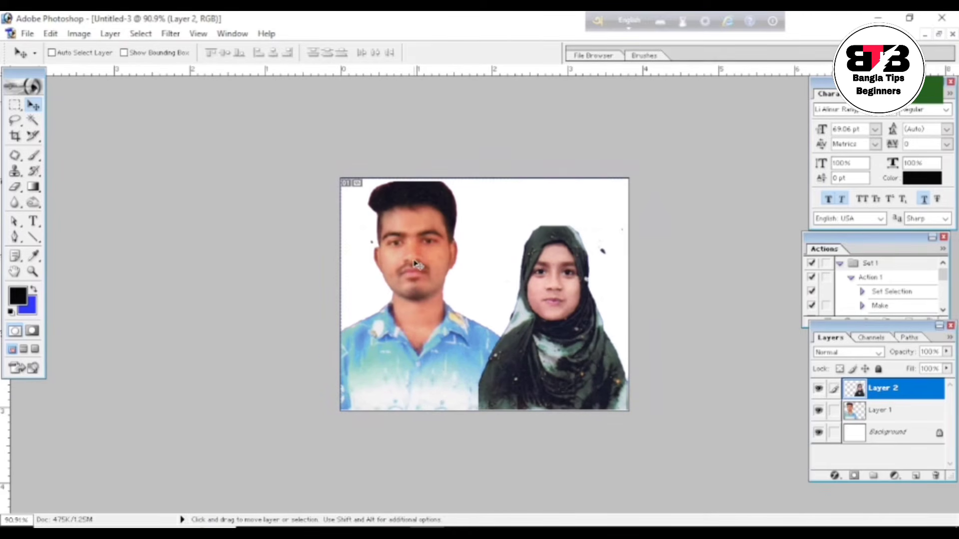
pyautogui.scroll(1, 575, 326)
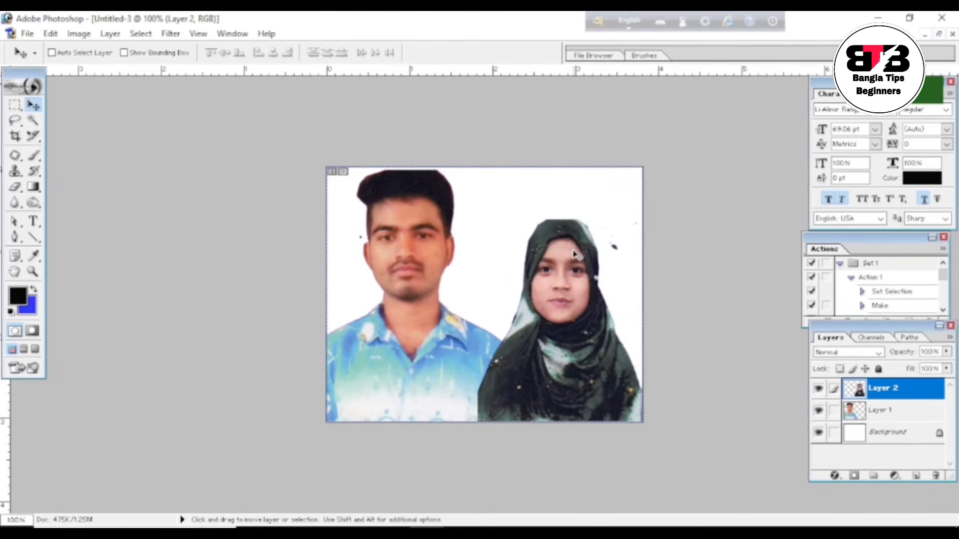
pyautogui.scroll(1, 573, 251)
pyautogui.scroll(-3, 574, 251)
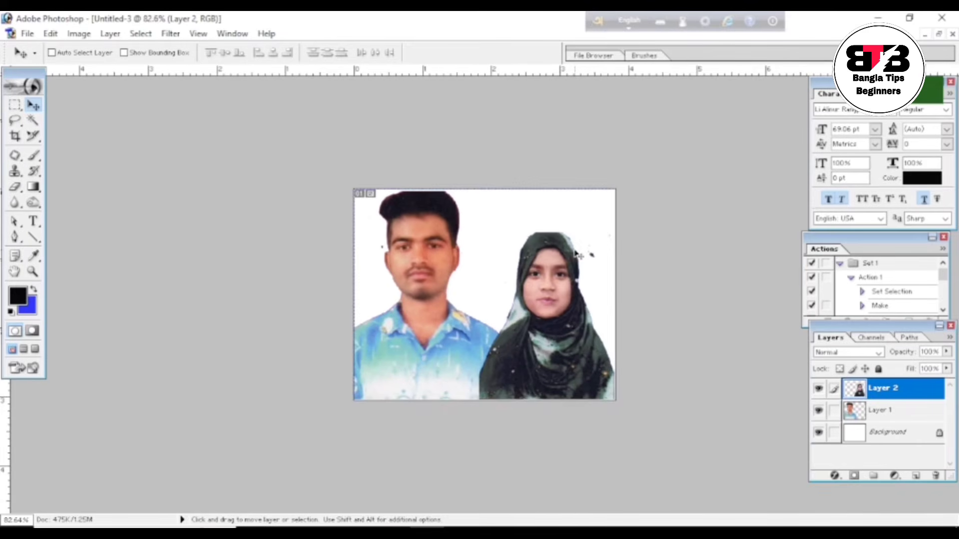
pyautogui.scroll(2, 578, 255)
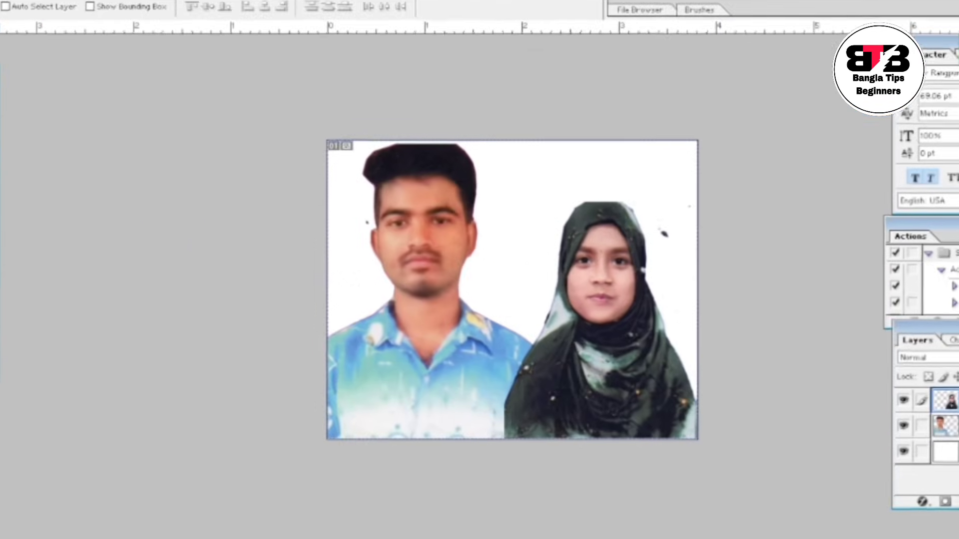
pyautogui.hotkey('ctrl', 'e')
pyautogui.hotkey('ctrl', 'e')
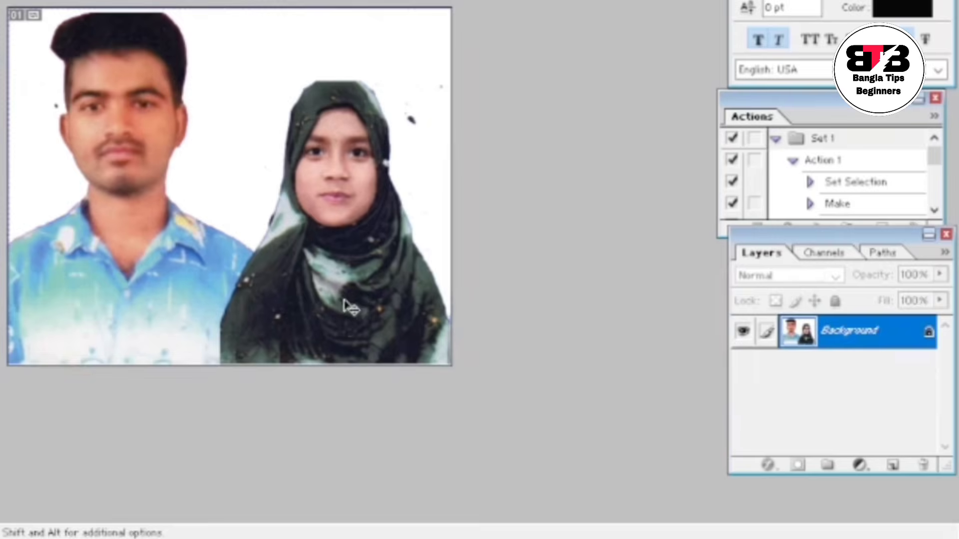
# - Select the white area around the man and woman with the Magic Wand at tolerance 32
pyautogui.scroll(1, 310, 310)
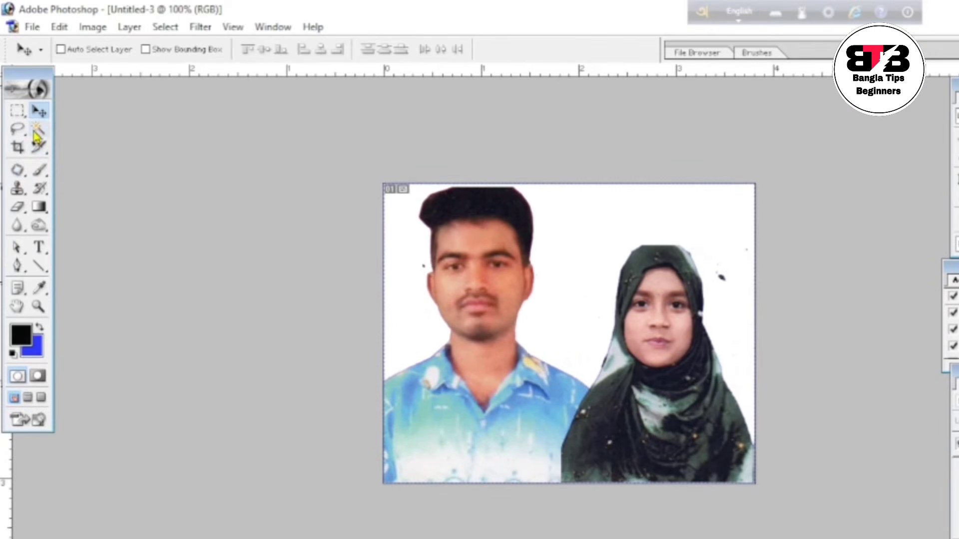
pyautogui.click(38, 131)
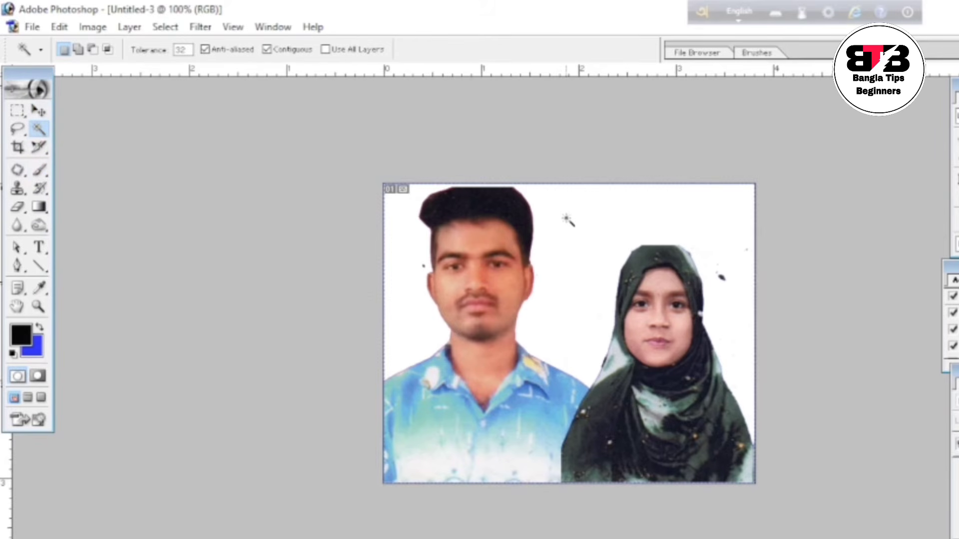
pyautogui.click(577, 271)
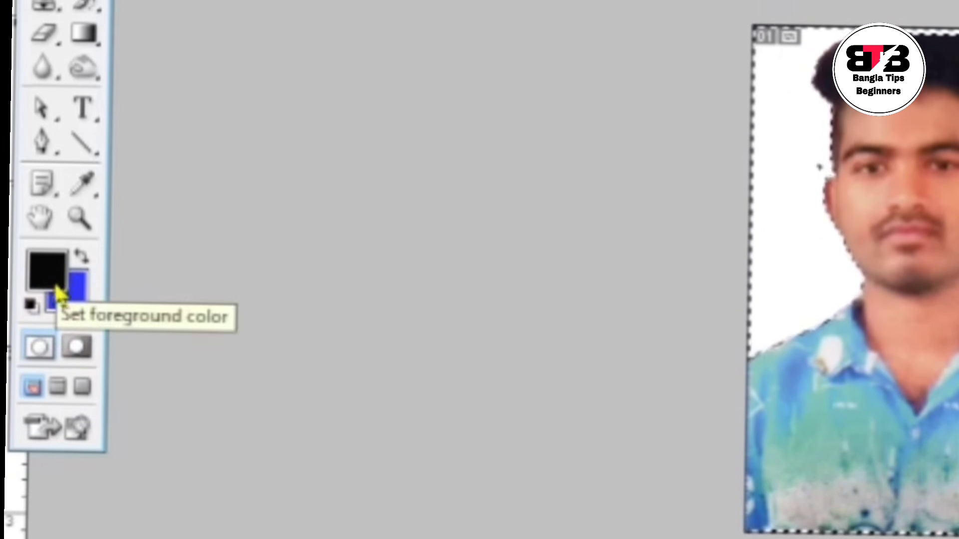
# - Set the background colour to bright blue, hex 2731F7
pyautogui.click(75, 331)
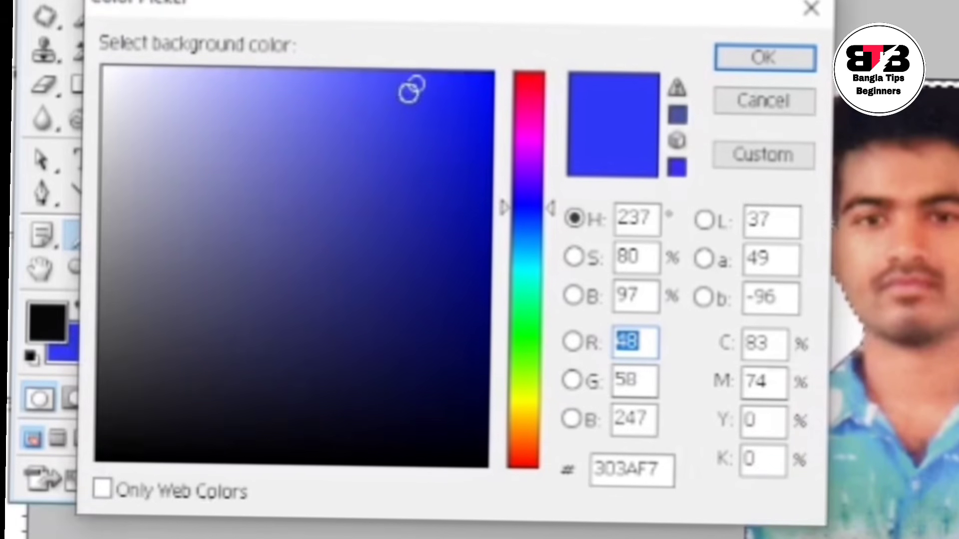
pyautogui.click(427, 79)
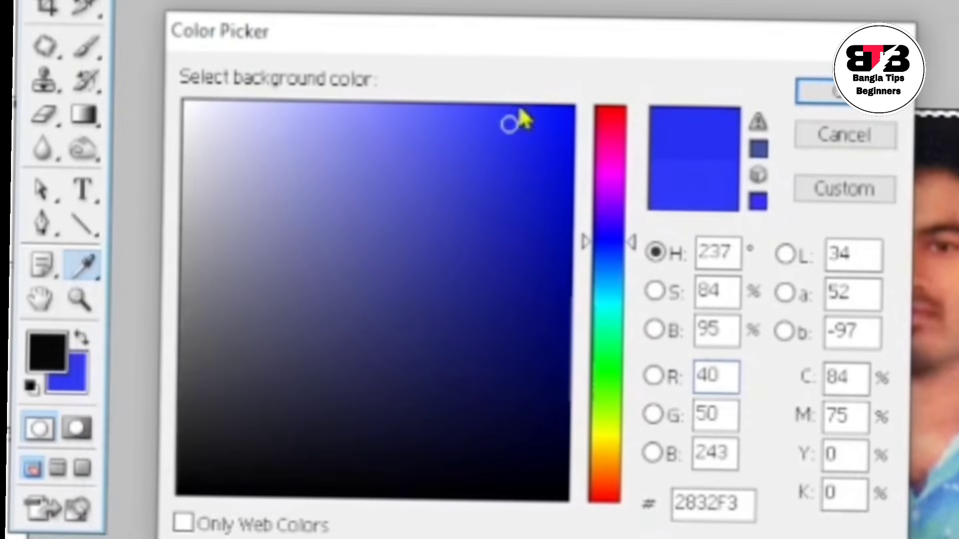
pyautogui.click(513, 119)
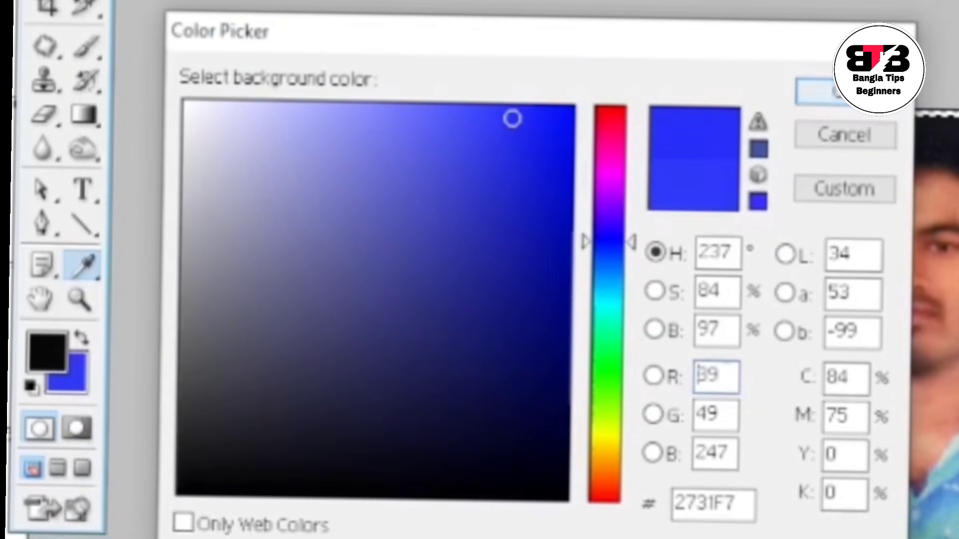
pyautogui.click(811, 90)
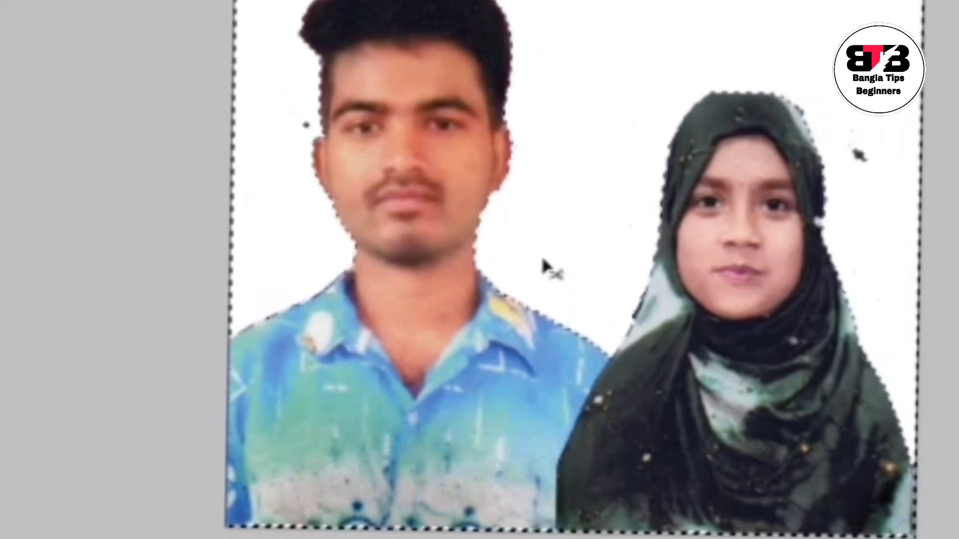
# - Fill the selected area behind the couple with the blue background colour and deselect it
pyautogui.hotkey('ctrl', 'BackSpace')
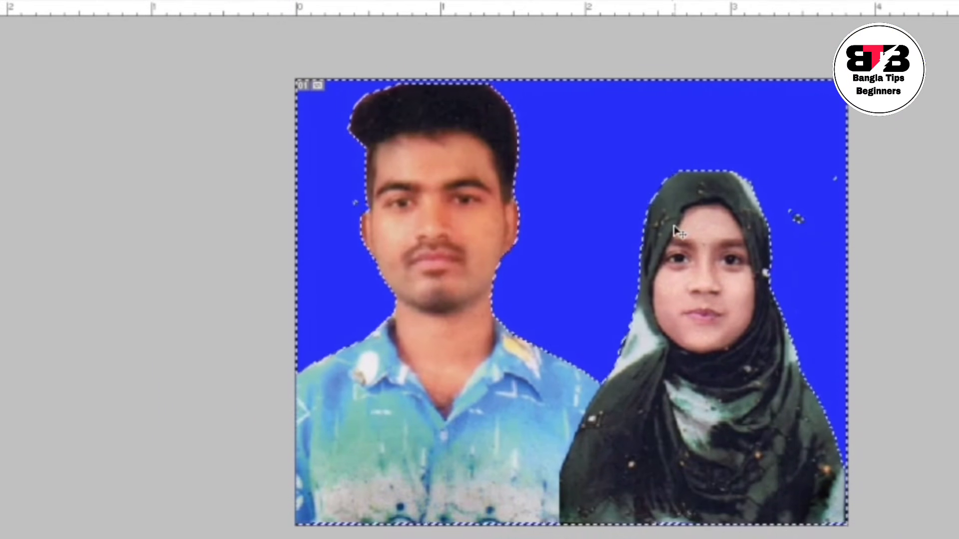
pyautogui.press('w')
pyautogui.hotkey('ctrl', 'd')
pyautogui.scroll(-2, 613, 301)
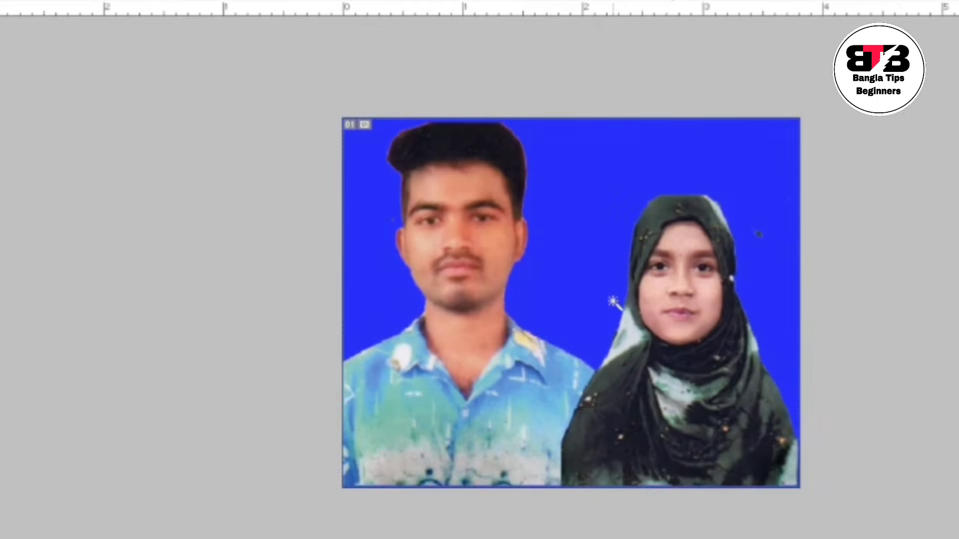
pyautogui.scroll(-1, 613, 302)
pyautogui.press('e')
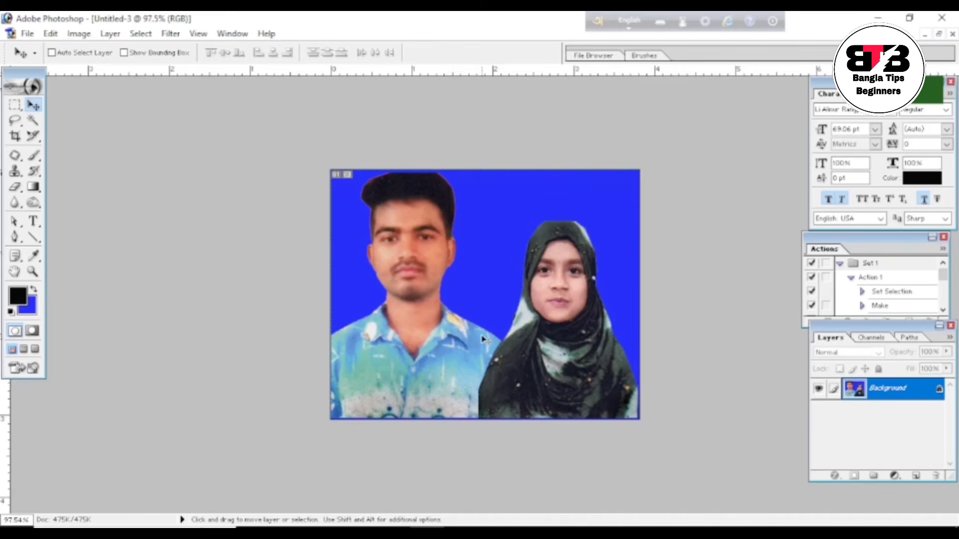
# - Brighten the joint photo slightly with an RGB Curves point at input 115, output 129
pyautogui.scroll(1, 482, 339)
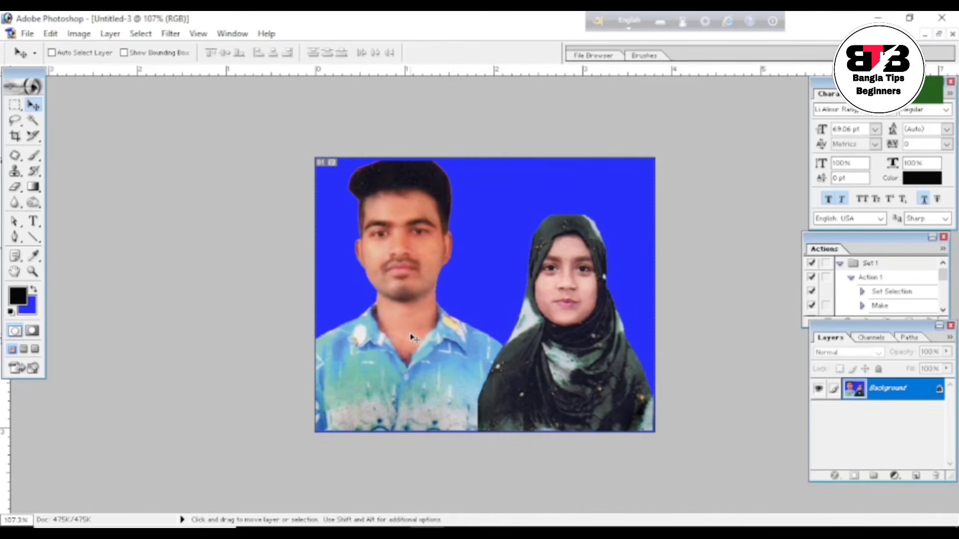
pyautogui.hotkey('ctrl', 'm')
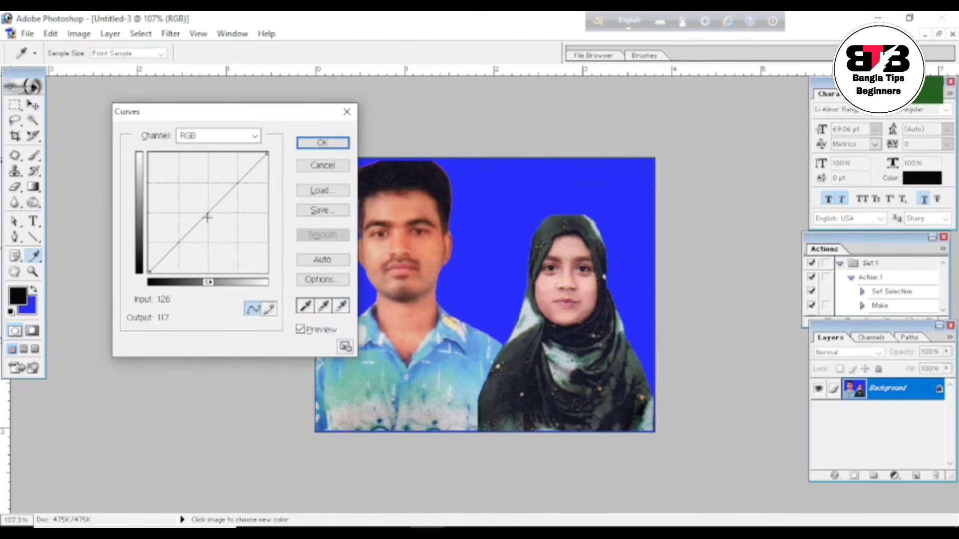
pyautogui.moveTo(202, 219); pyautogui.dragTo(203, 212)
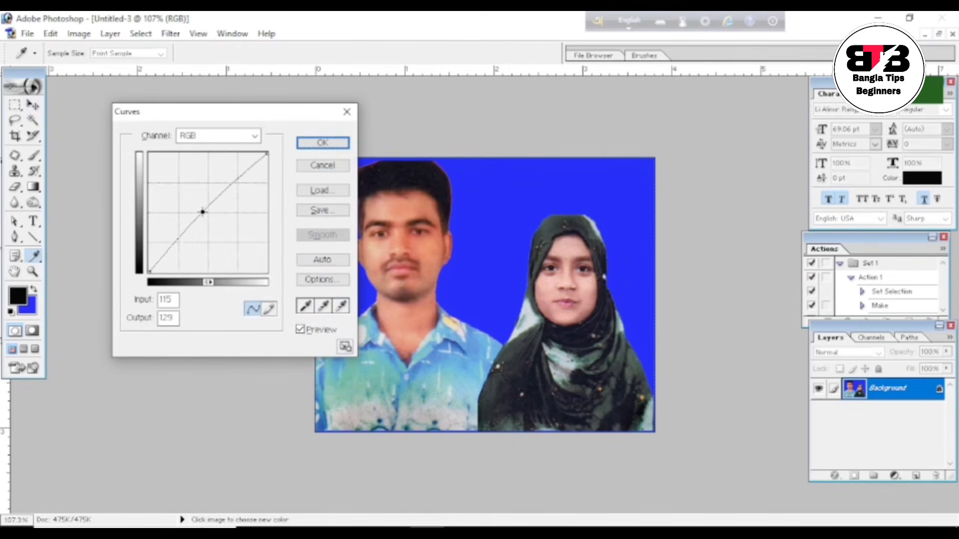
pyautogui.click(322, 142)
# - Apply a Brightness/Contrast adjustment to the photo with brightness +10 and contrast -11
pyautogui.click(79, 33)
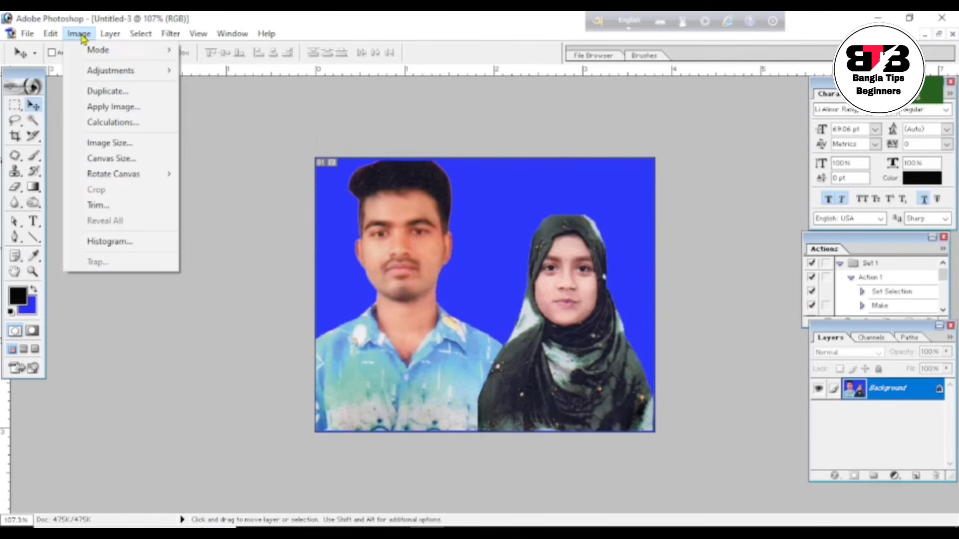
pyautogui.moveTo(108, 73)
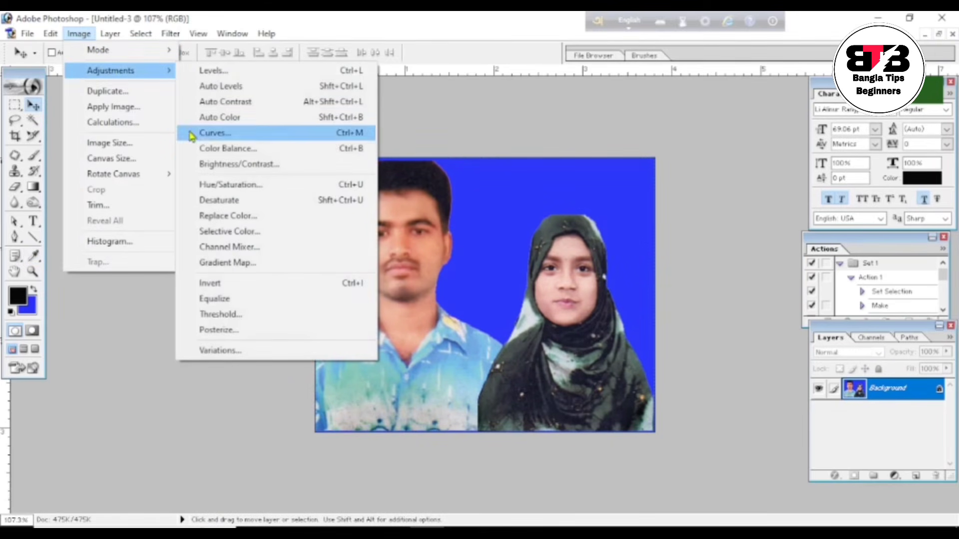
pyautogui.click(237, 164)
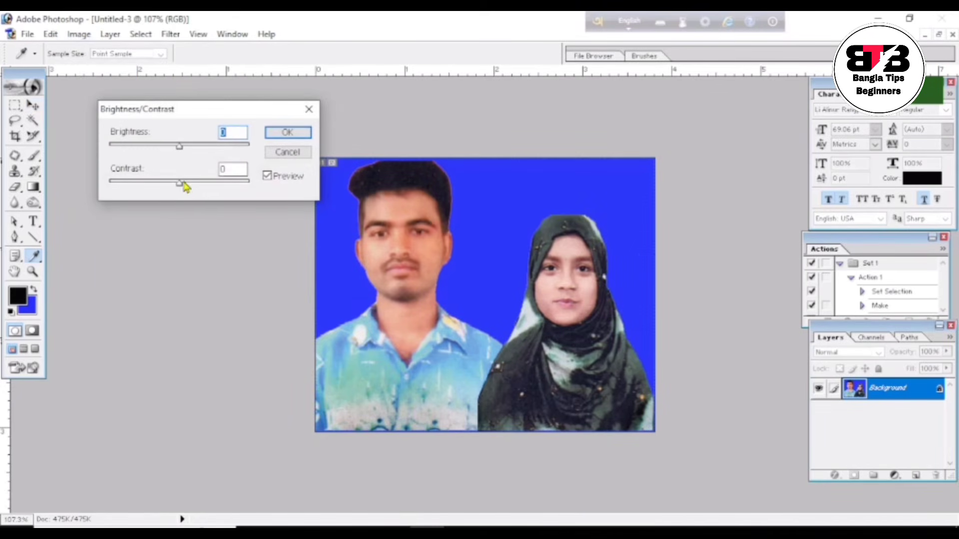
pyautogui.moveTo(182, 185); pyautogui.dragTo(171, 187)
pyautogui.moveTo(180, 149); pyautogui.dragTo(189, 153)
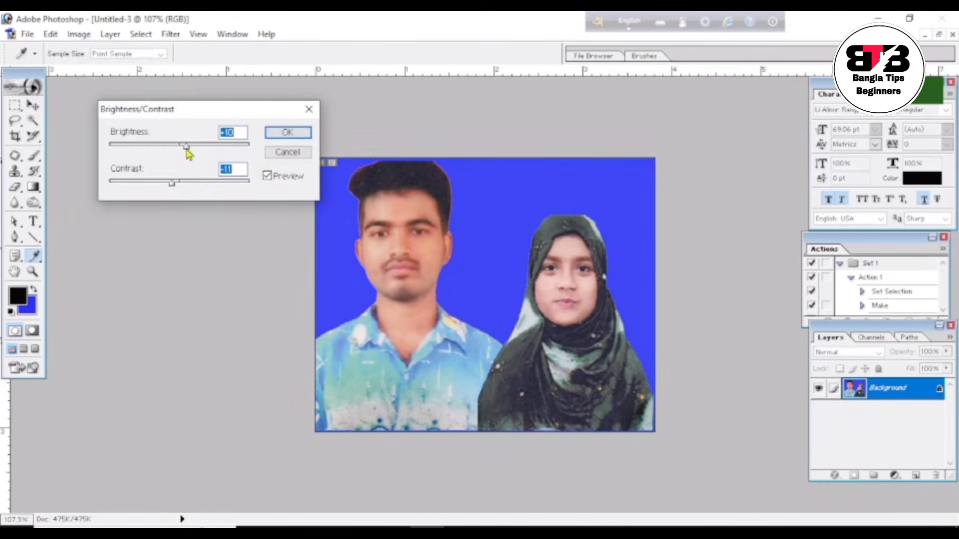
pyautogui.click(285, 134)
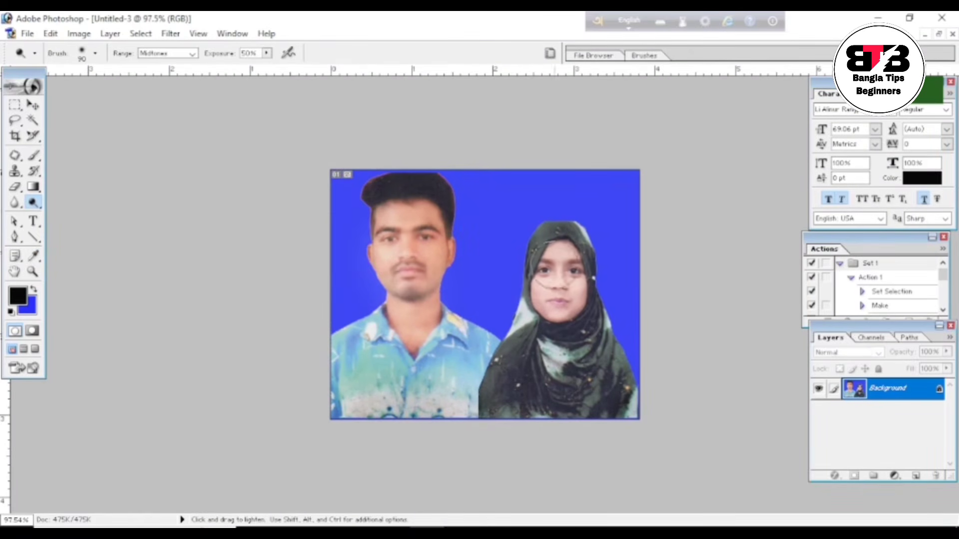
# - Darken the man's hair with the Burn tool at brush size 60, midtones range and 50% exposure
pyautogui.click(32, 204)
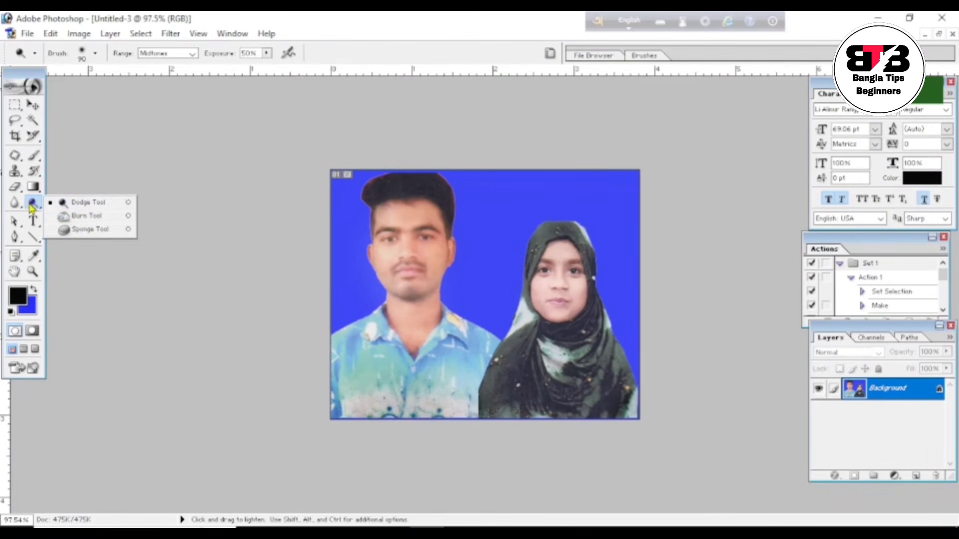
pyautogui.click(86, 215)
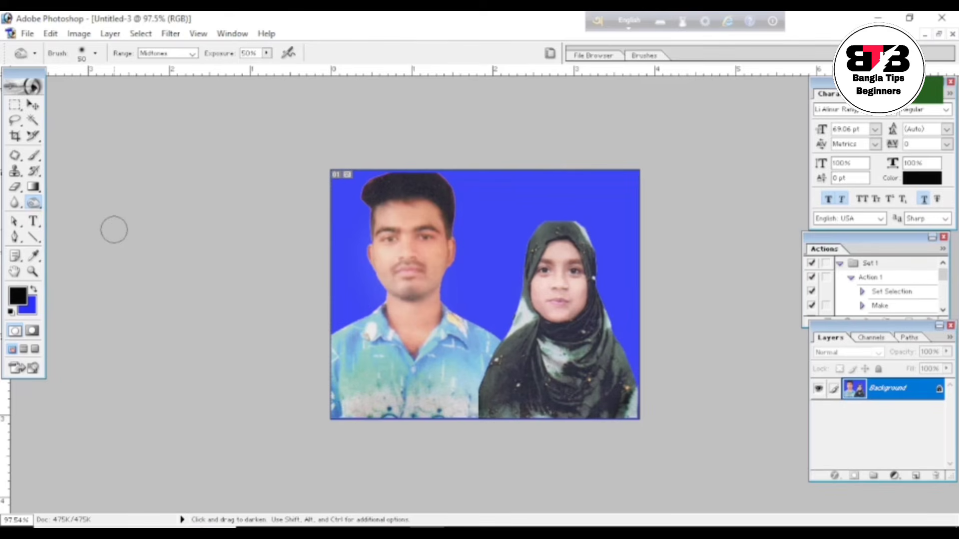
pyautogui.press(']')
pyautogui.moveTo(369, 198)
pyautogui.mouseDown()
pyautogui.moveTo(423, 189)
pyautogui.moveTo(445, 202)
pyautogui.moveTo(392, 181)
pyautogui.moveTo(372, 198)
pyautogui.mouseUp()
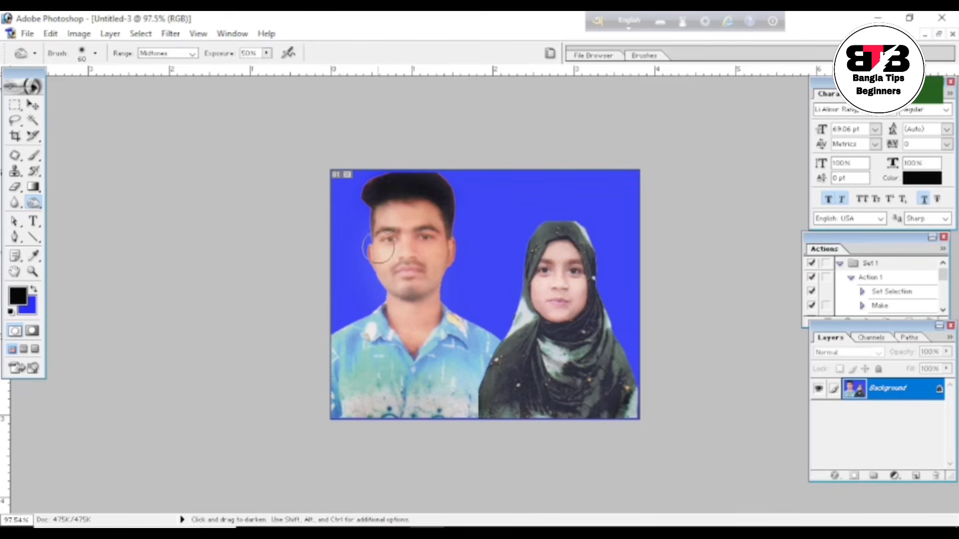
# - Reduce the Burn brush to size 30 and darken the man's eyebrows
pyautogui.press('[')
pyautogui.press('[')
pyautogui.press('[')
pyautogui.moveTo(394, 227); pyautogui.dragTo(415, 228)
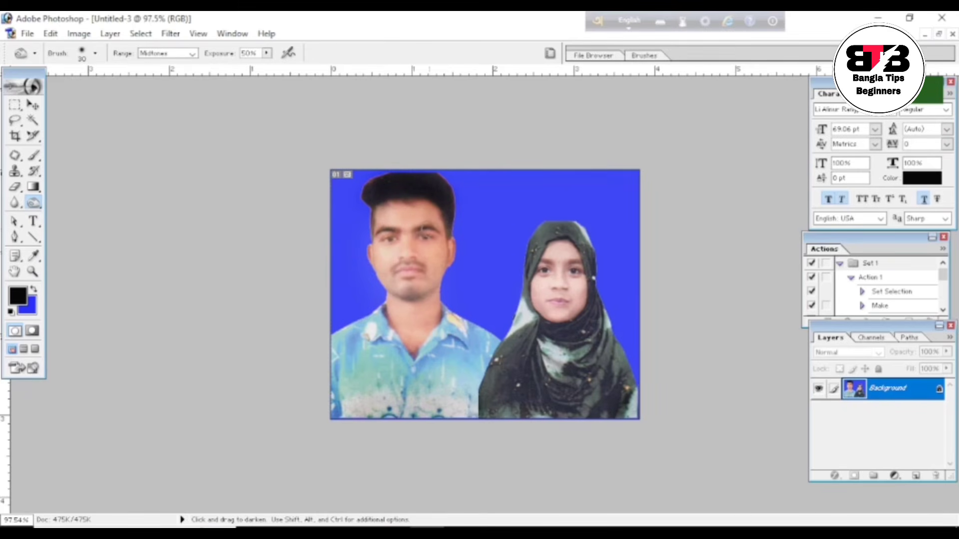
pyautogui.scroll(3, 427, 231)
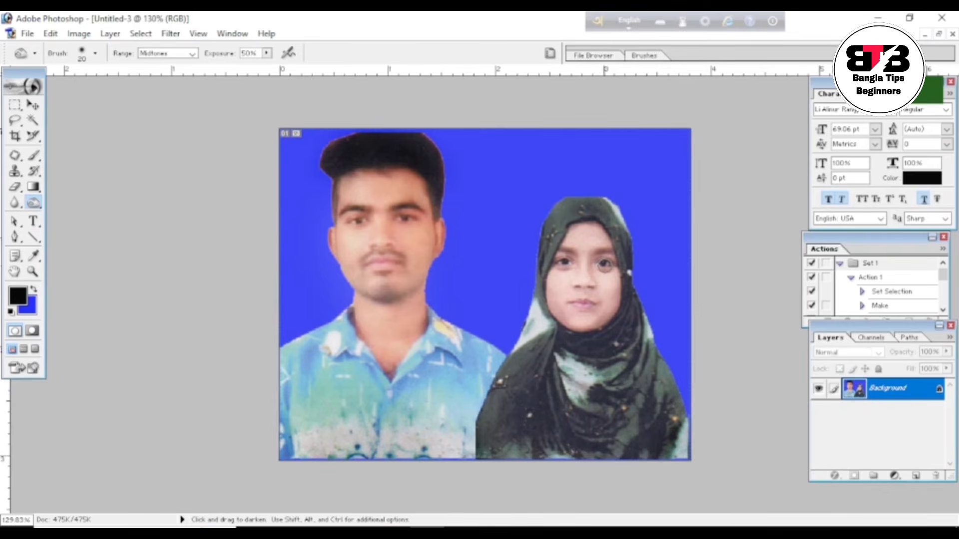
pyautogui.scroll(-1, 604, 265)
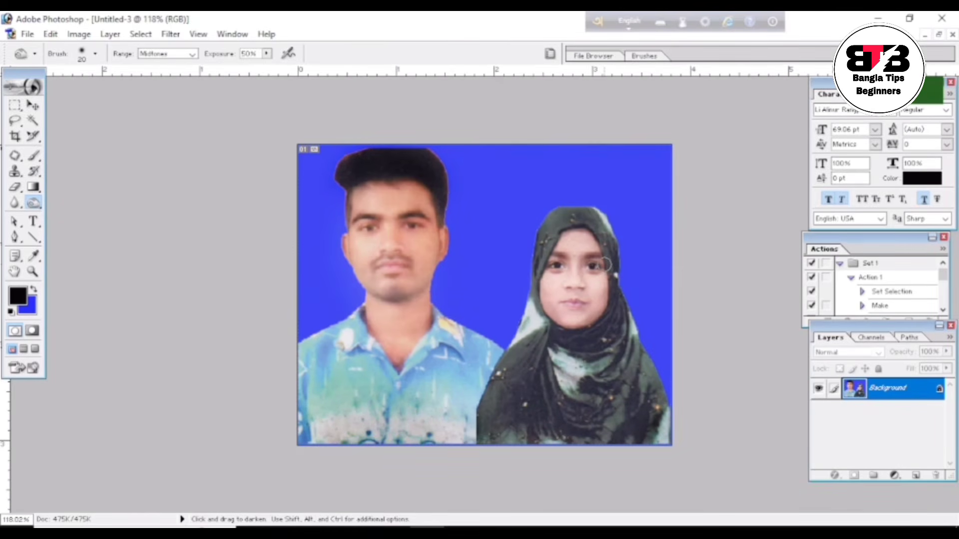
pyautogui.scroll(1, 605, 265)
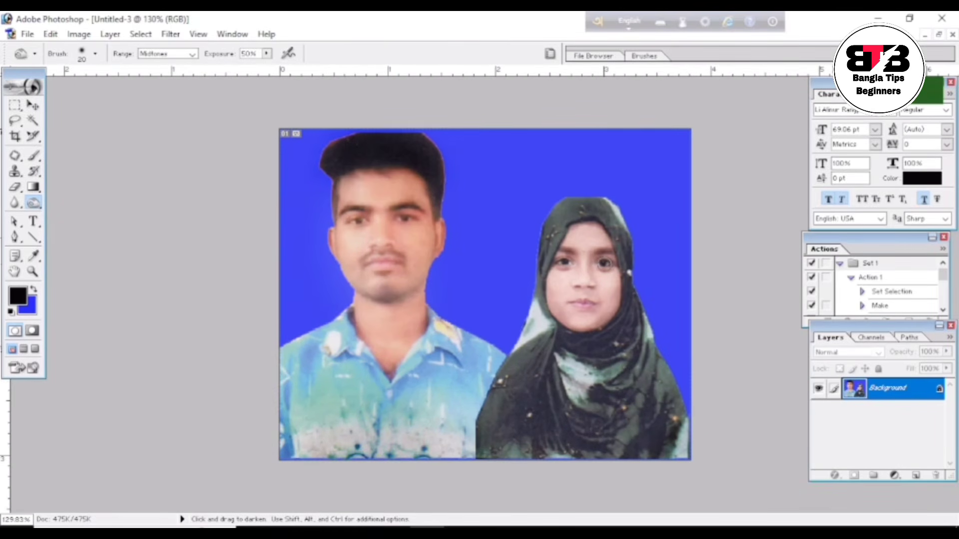
pyautogui.scroll(-4, 506, 322)
# - Open the Image Size settings for the joint photo, clear the document width and switch the width and height units to inches
pyautogui.press('v')
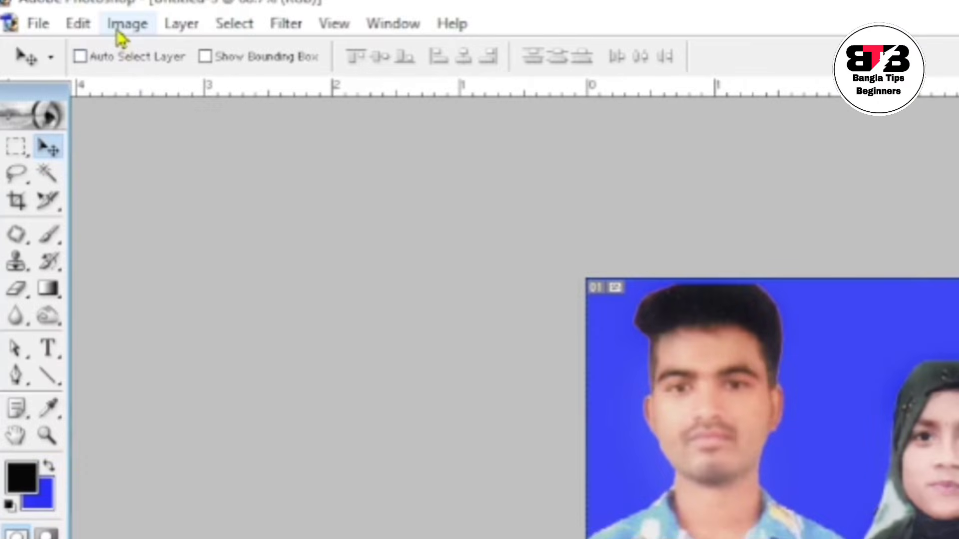
pyautogui.click(124, 25)
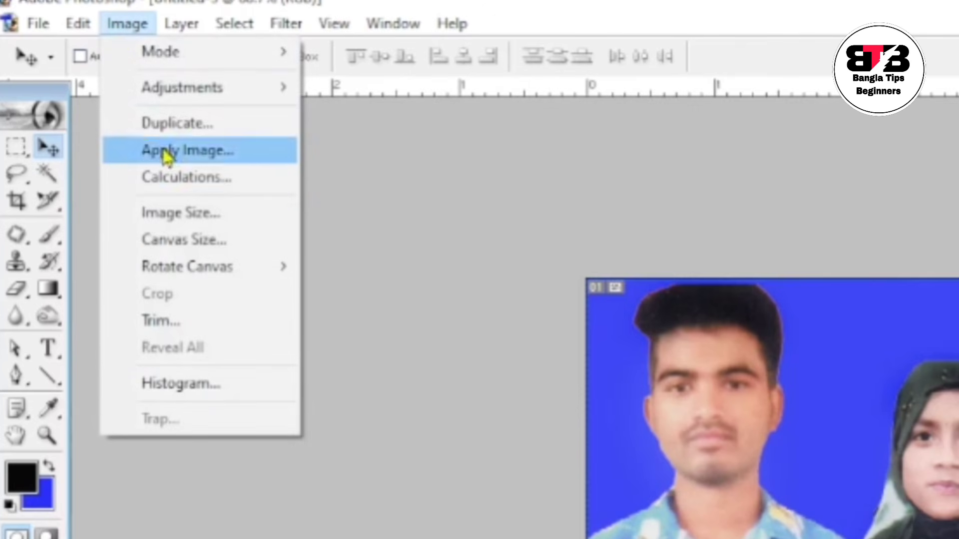
pyautogui.click(197, 225)
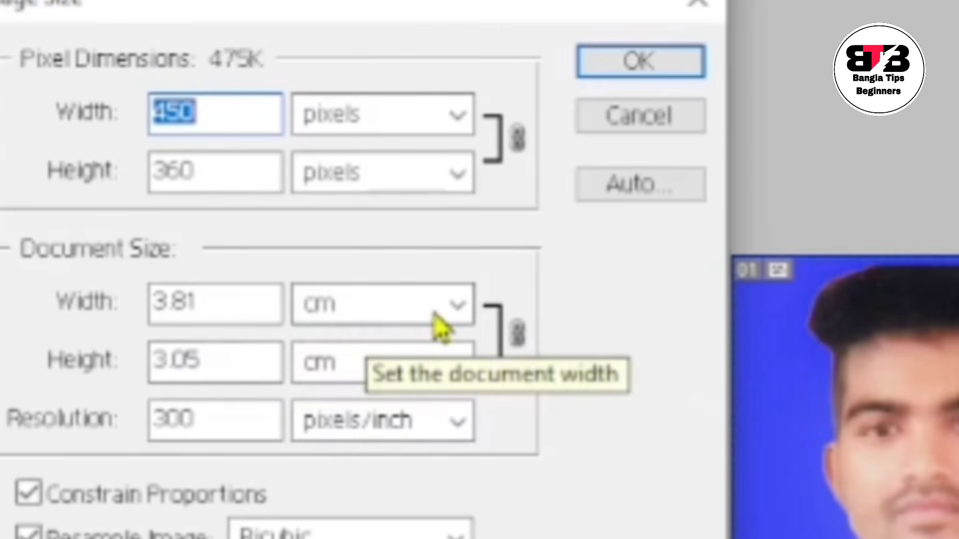
pyautogui.click(235, 312)
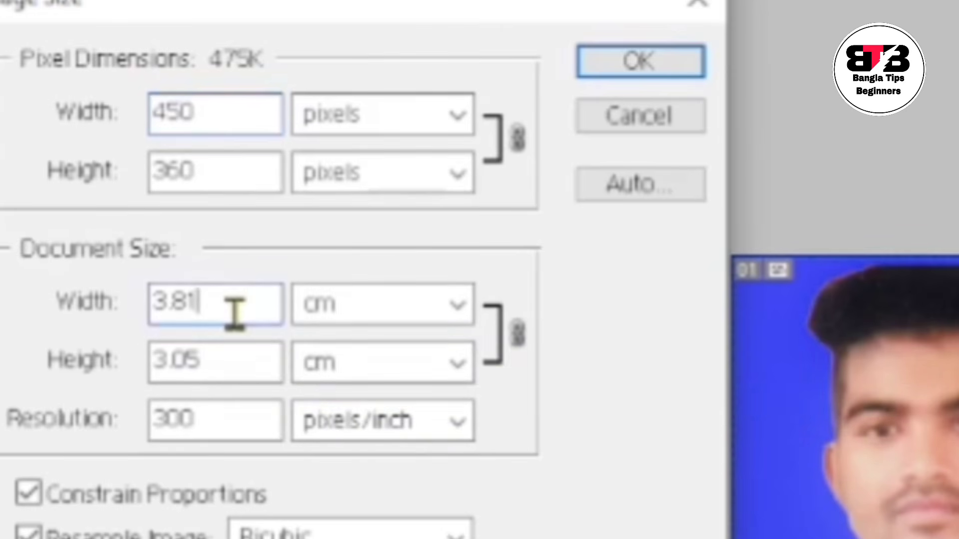
pyautogui.press('BackSpace')
pyautogui.press('BackSpace')
pyautogui.press('BackSpace')
pyautogui.press('BackSpace')
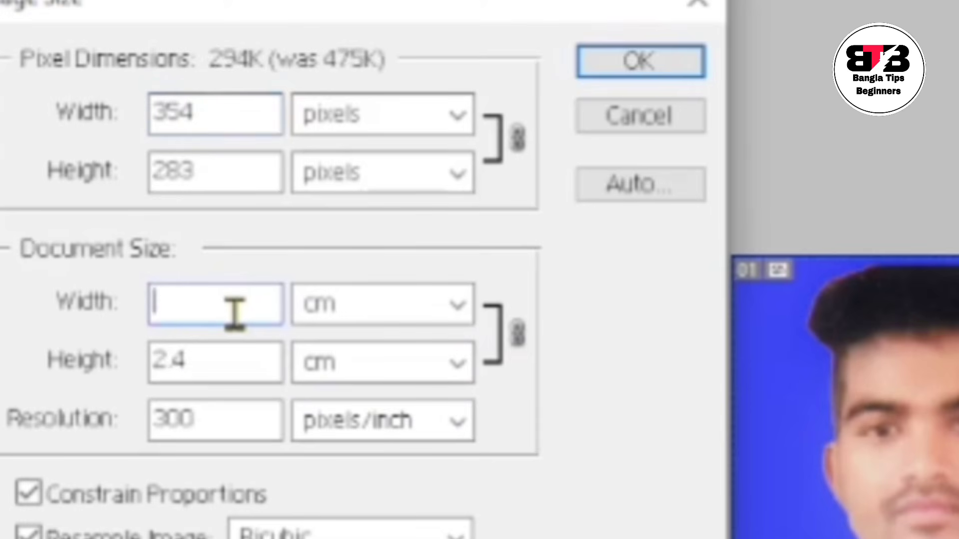
pyautogui.click(402, 321)
pyautogui.click(417, 374)
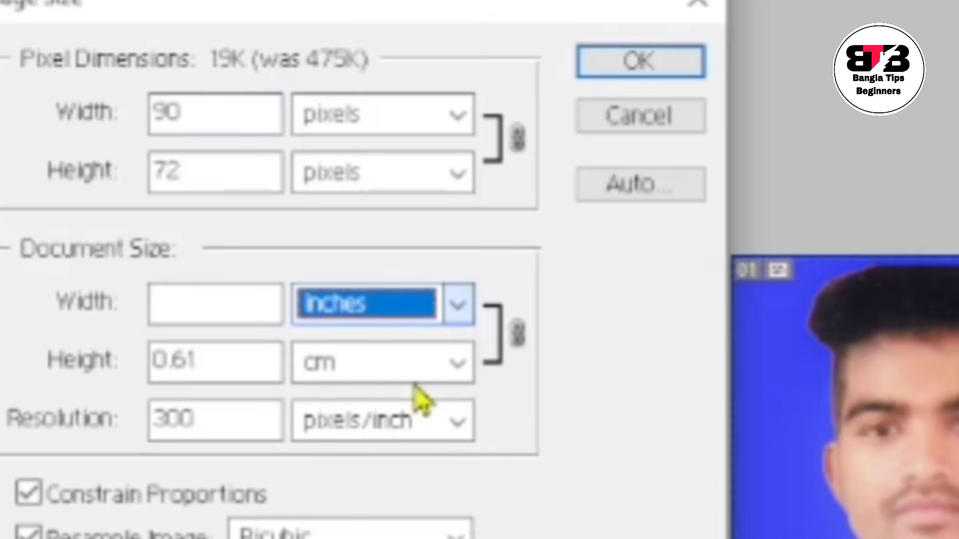
pyautogui.click(405, 363)
pyautogui.click(400, 433)
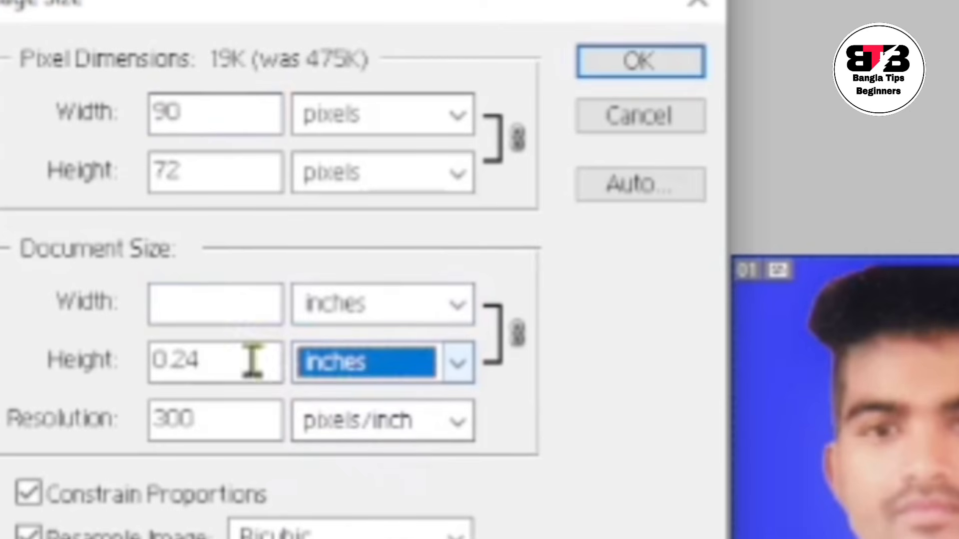
# - Set the photo's document size to 1.5 inches wide by 1.2 inches high and apply it
pyautogui.click(193, 306)
pyautogui.write('1.5')
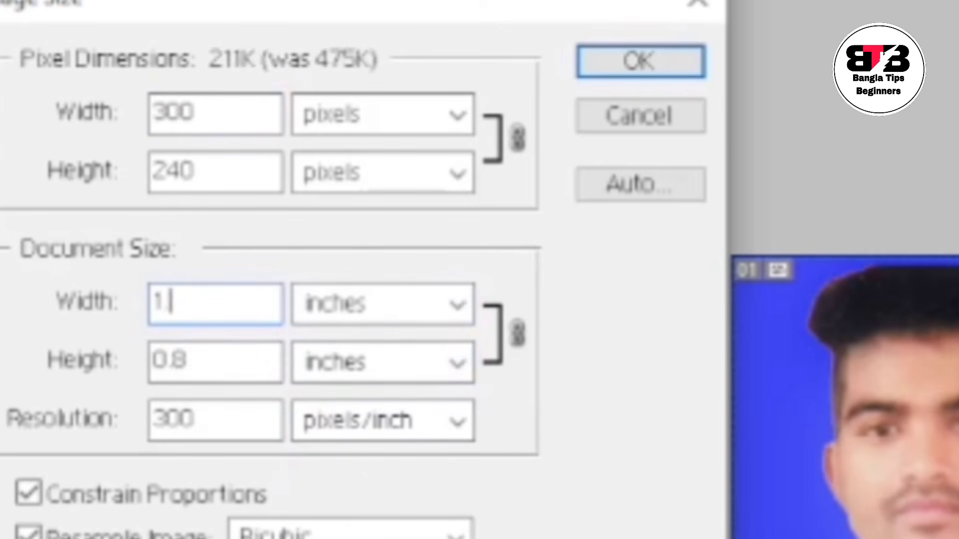
pyautogui.click(250, 377)
pyautogui.press('BackSpace')
pyautogui.press('BackSpace')
pyautogui.press('BackSpace')
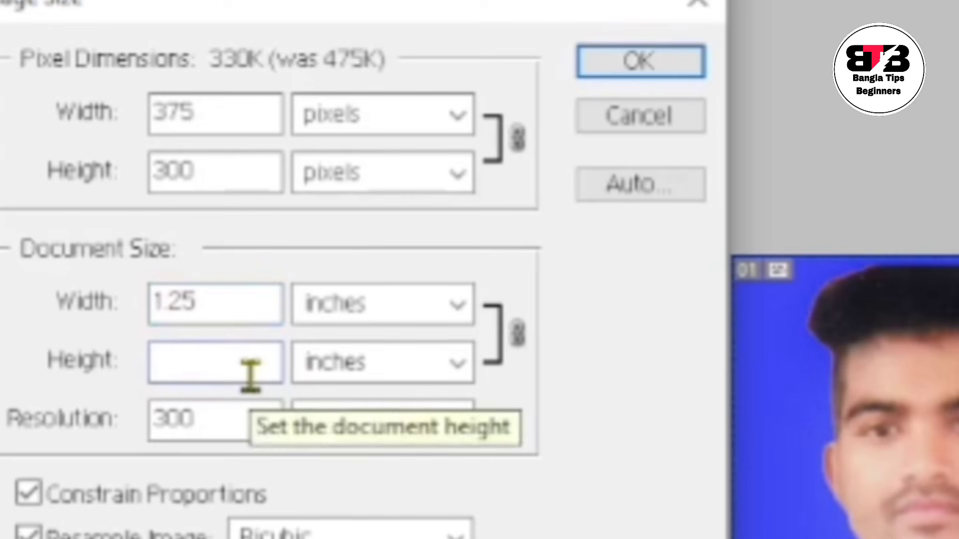
pyautogui.write('1.2')
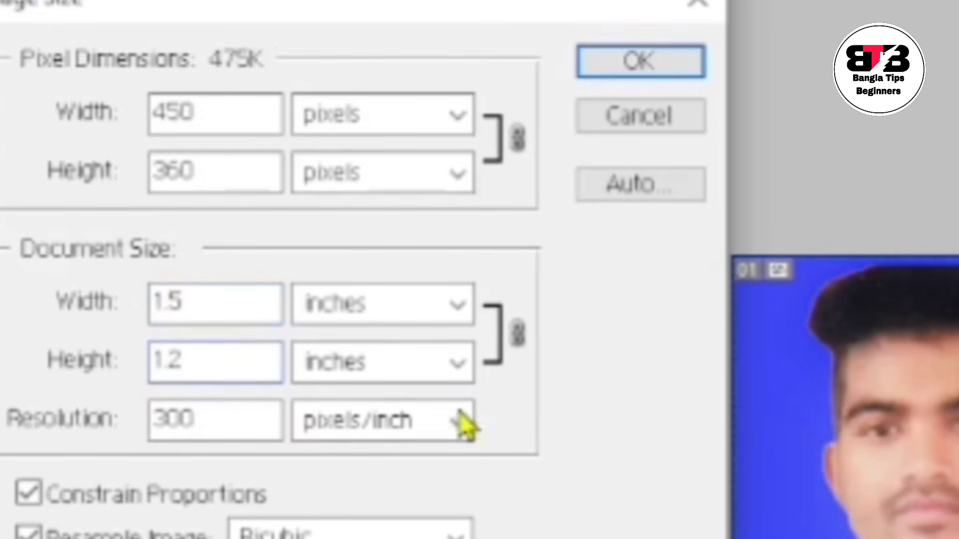
pyautogui.click(649, 65)
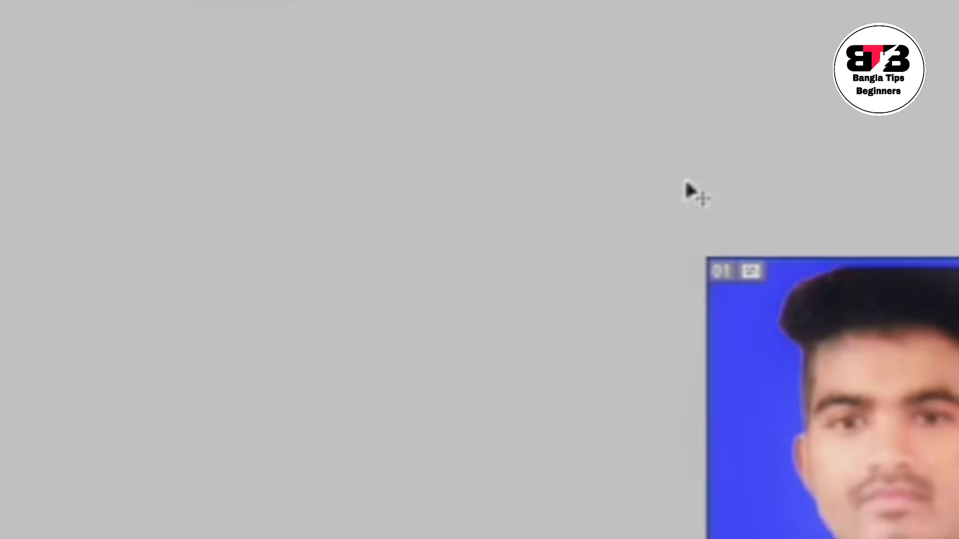